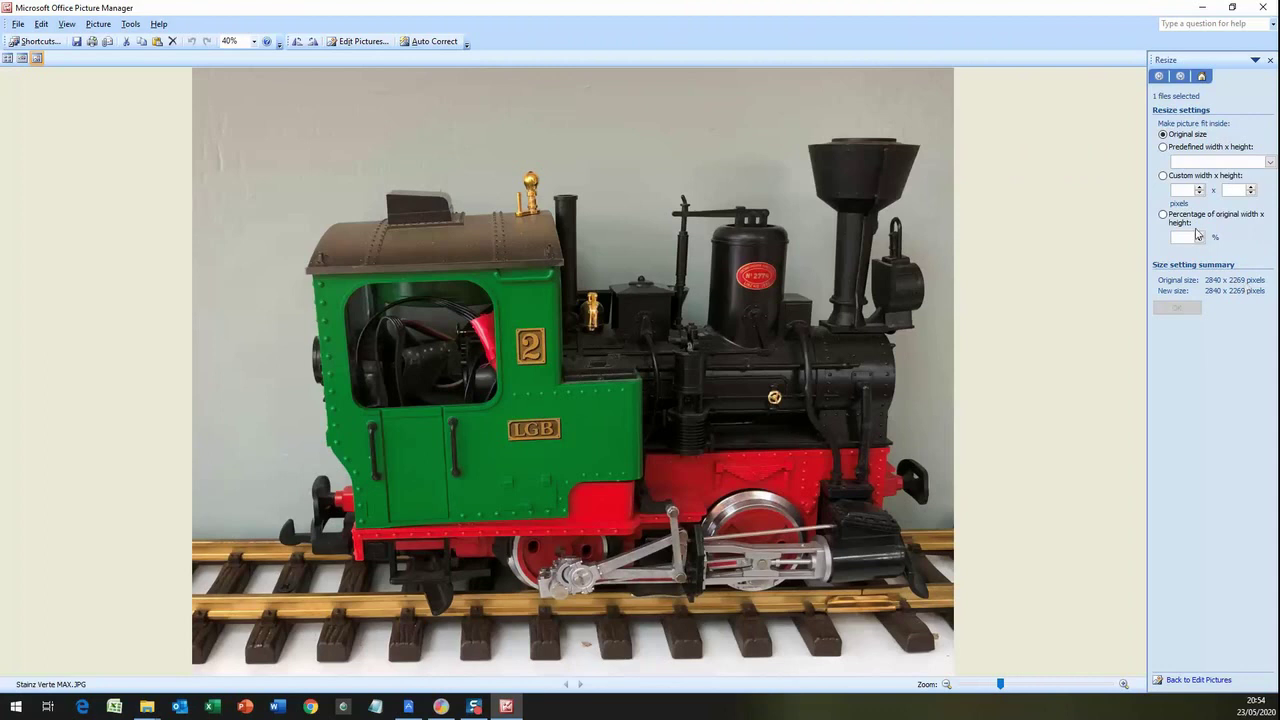
Resize the Stainz Verte MAX.JPG picture to 11 % of its original width and height.
click(1164, 216)
drag(1188, 237, 1153, 244)
text(11)
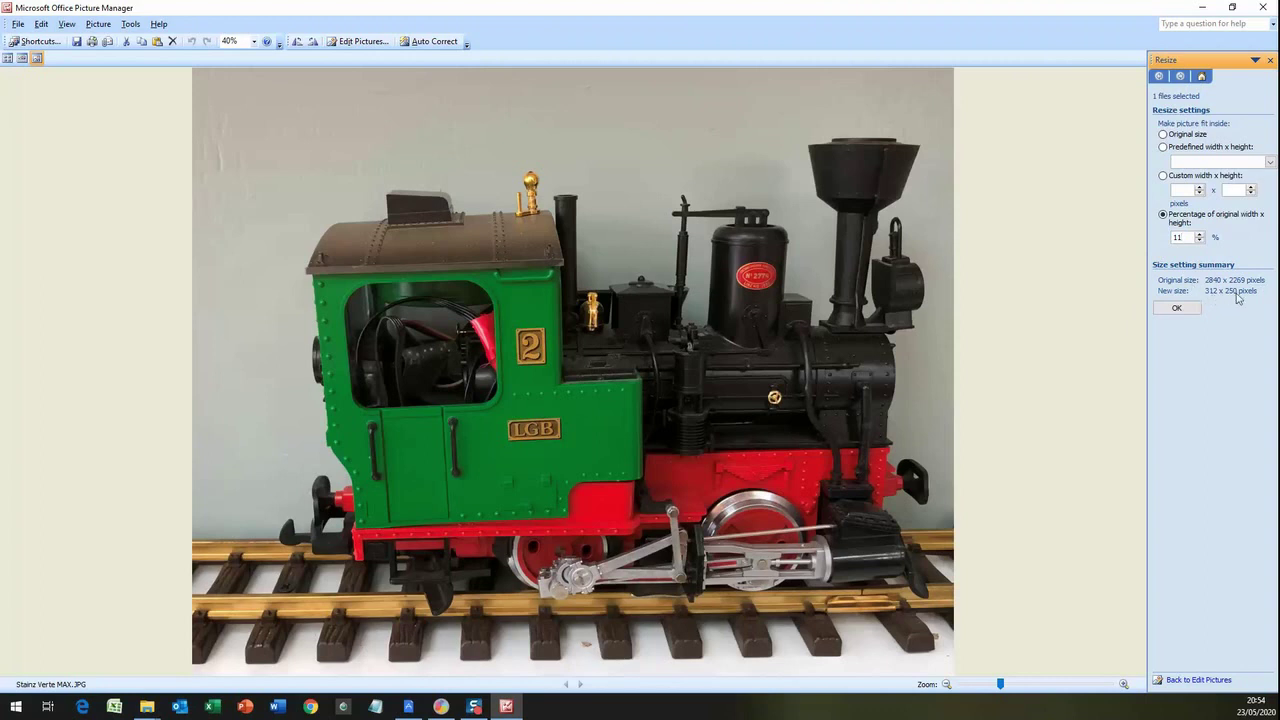
click(1180, 309)
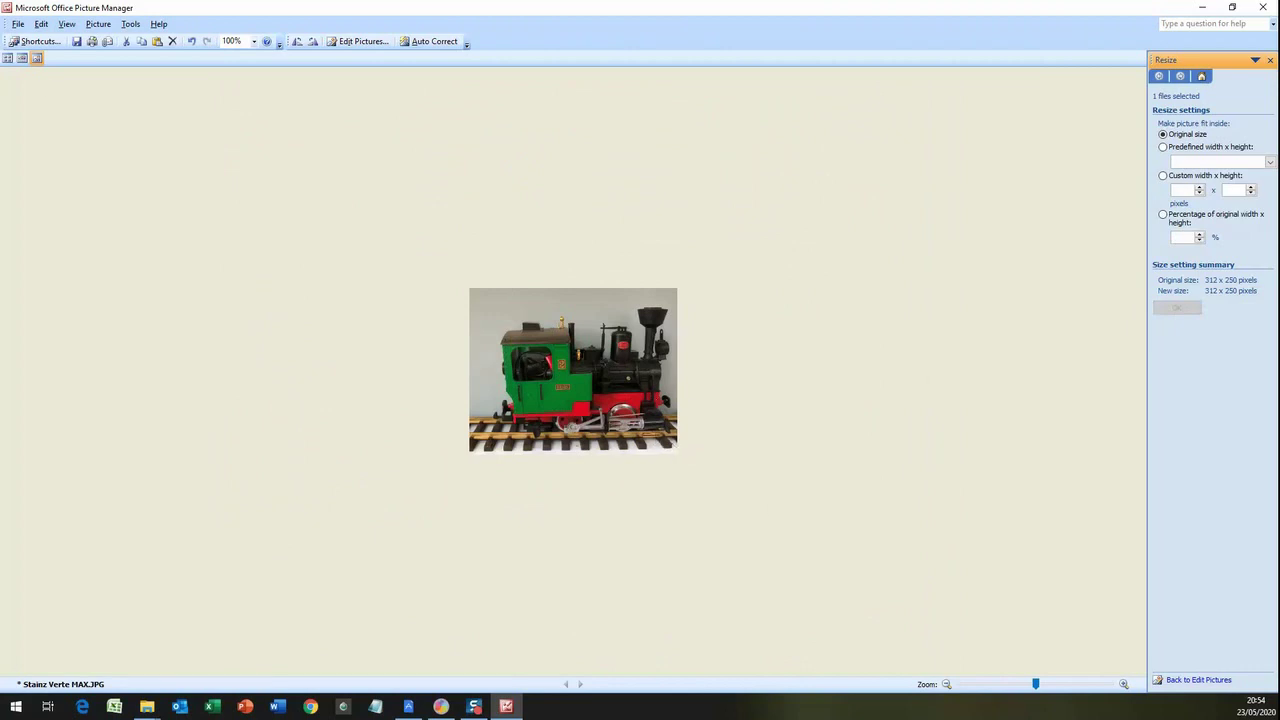
Save the resized picture as a separate file named Stainz Verte MED250p.JPG in the Loco folder.
click(18, 24)
click(46, 88)
click(153, 306)
text(ED250p.JPG)
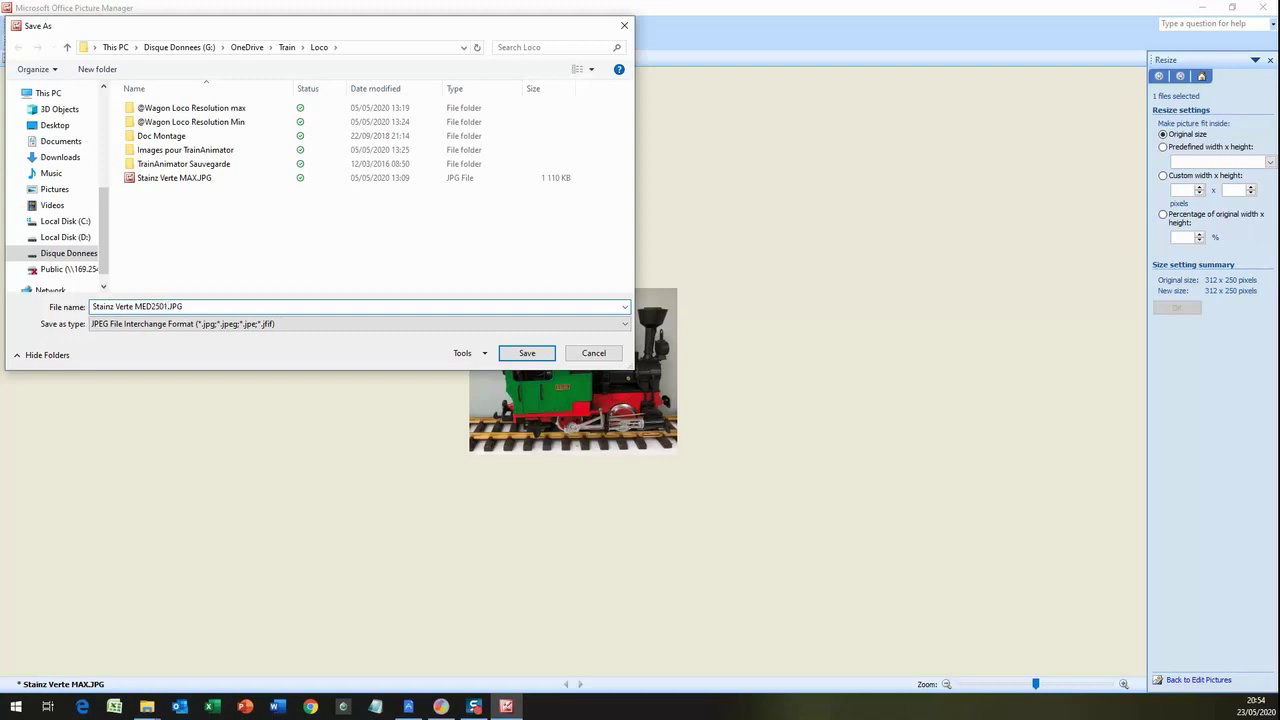
click(525, 354)
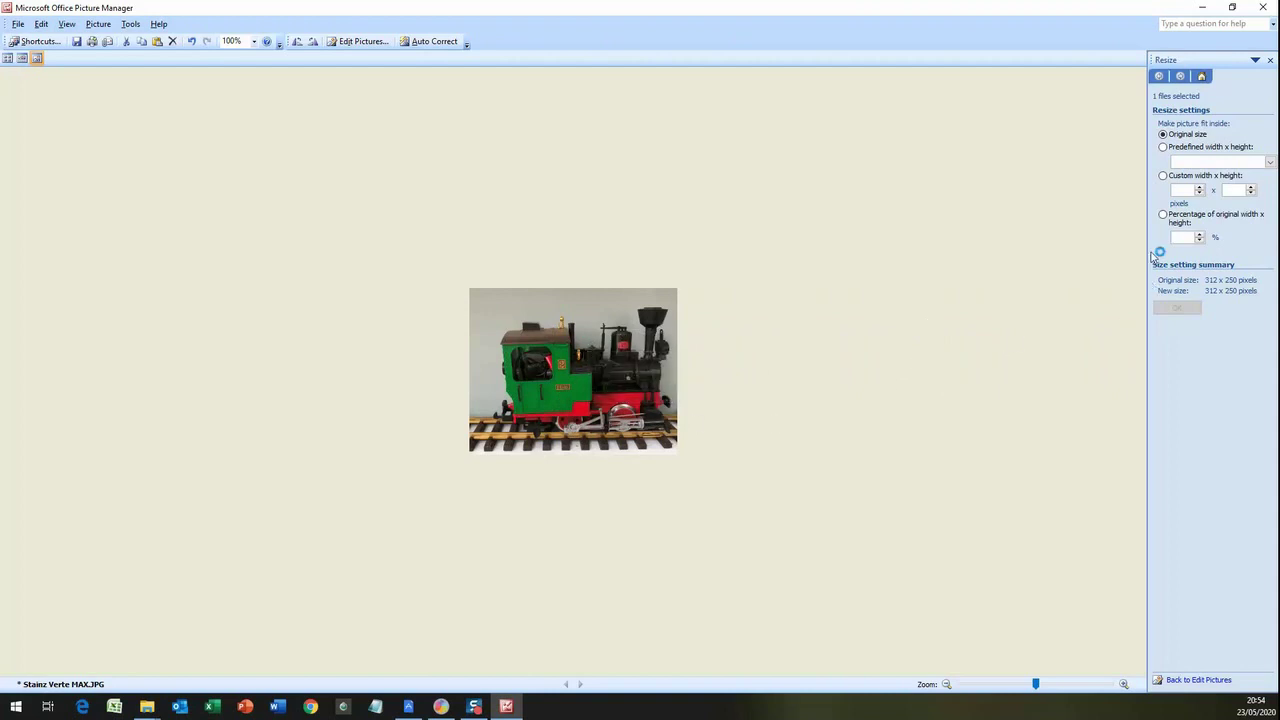
Resize the reduced picture again to 19 % of its current width and height.
click(1164, 216)
text(20)
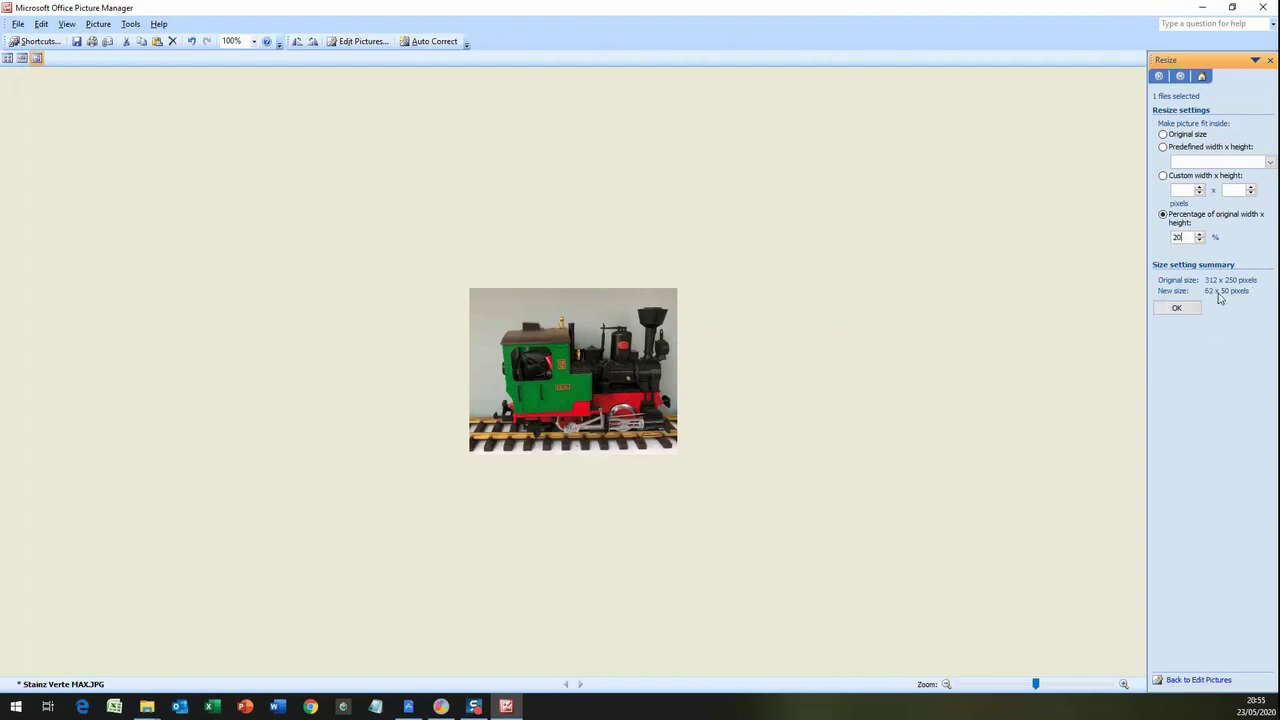
double_click(1187, 237)
text(19)
click(1180, 308)
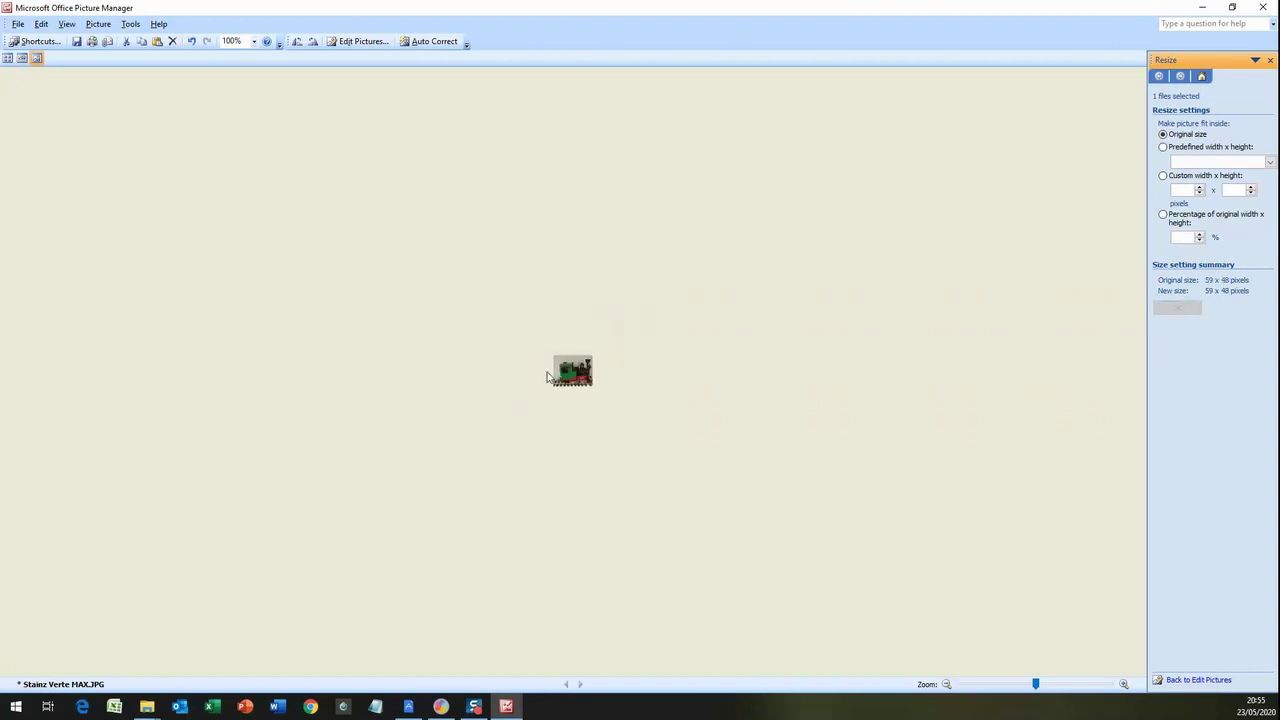
Save the small picture as a separate JPG in the Loco folder, replacing MAX in its name with MINI and the pixel height.
click(18, 24)
click(36, 87)
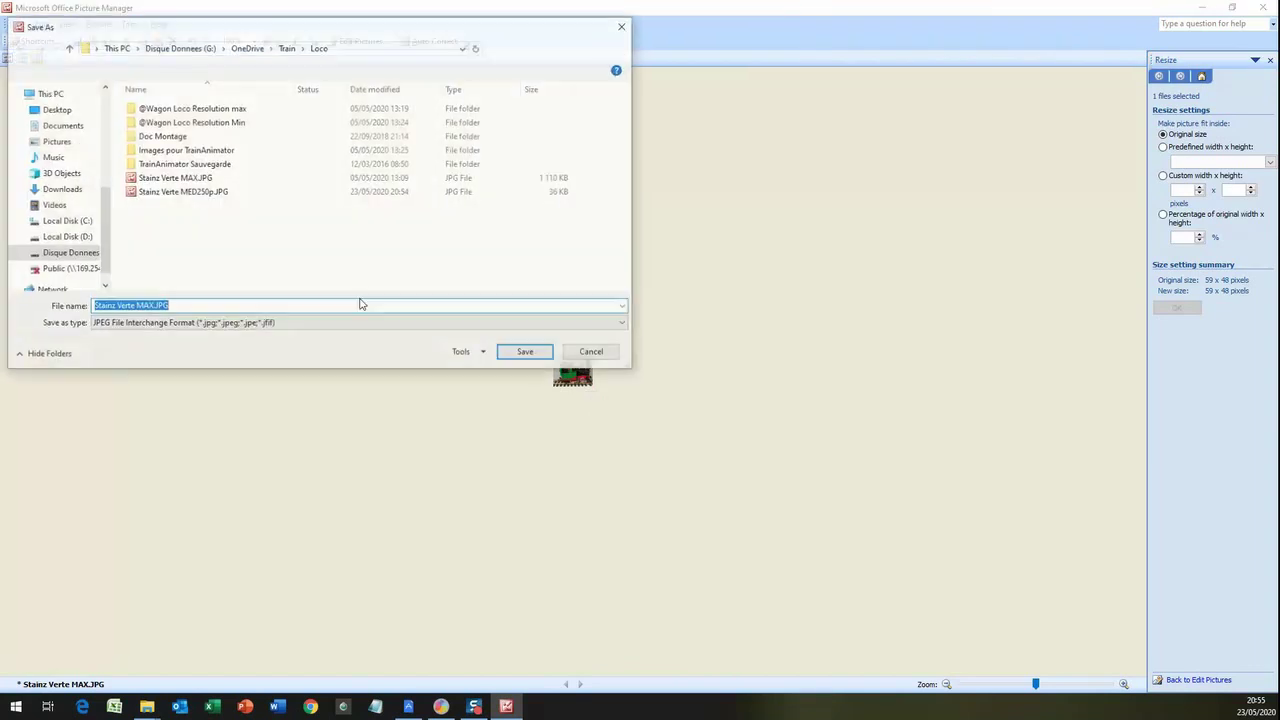
click(135, 307)
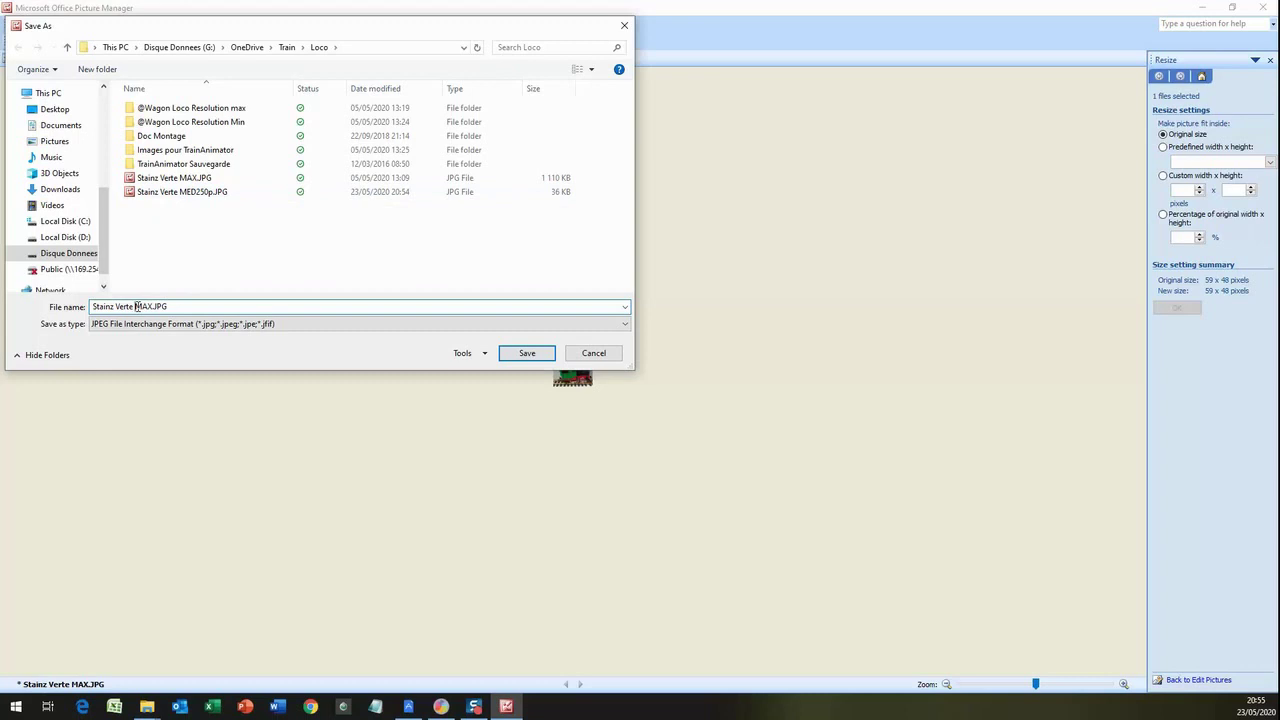
text(MINI)
key(Delete)
text(28p)
key(BackSpace)
text(4)
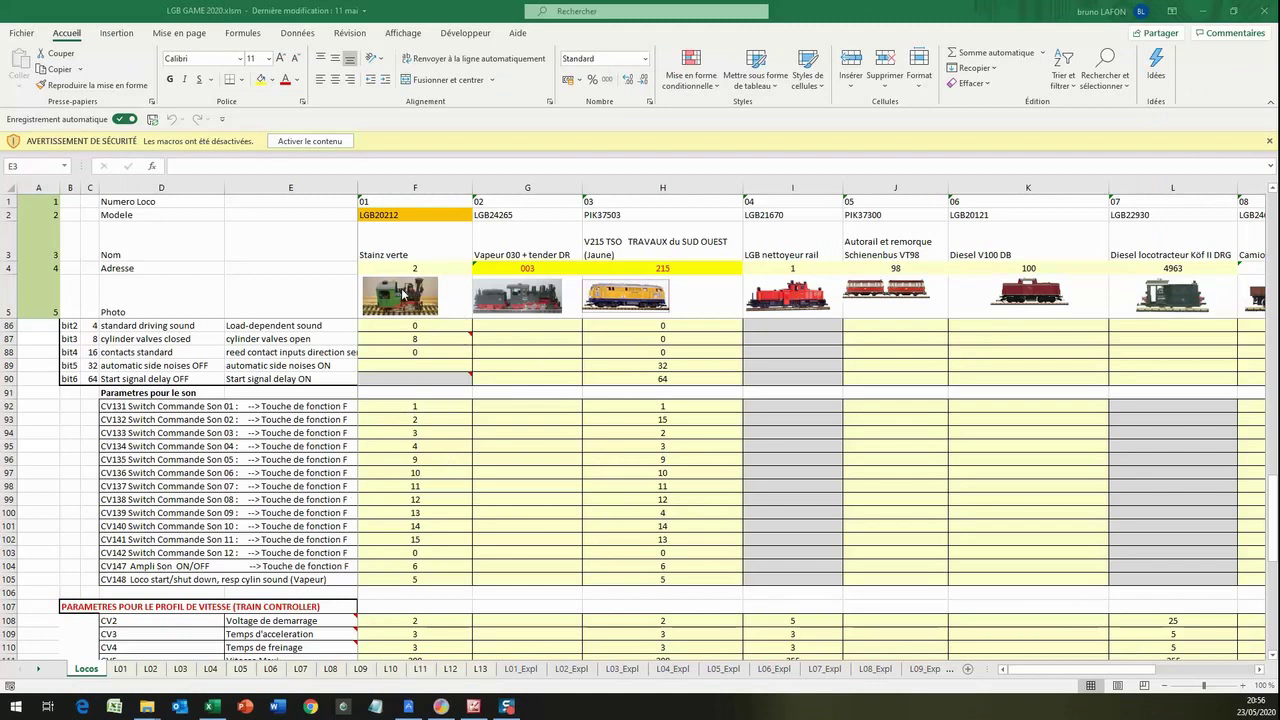
In the LGB GAME 2020.xlsm workbook, select the Stainz verte photo on the Locos sheet and look through that locomotive's parameters.
click(418, 297)
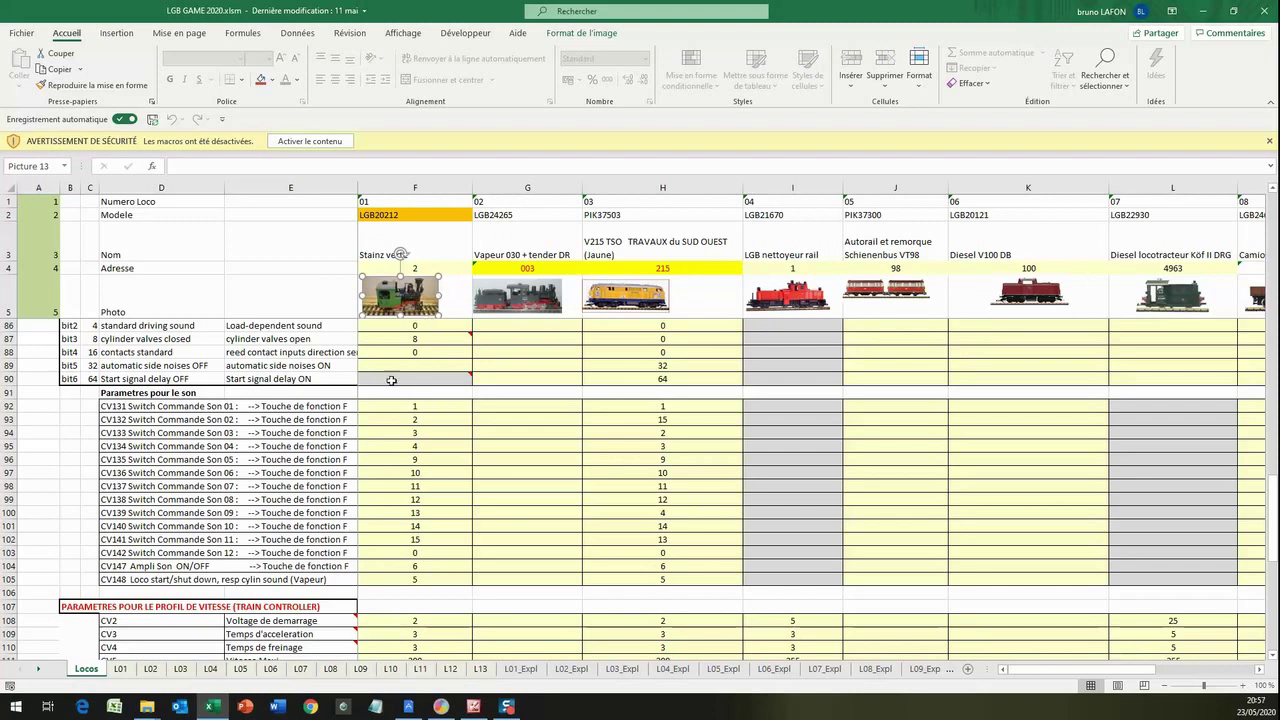
scroll(410, 377, down, 11)
scroll(410, 377, down, 1)
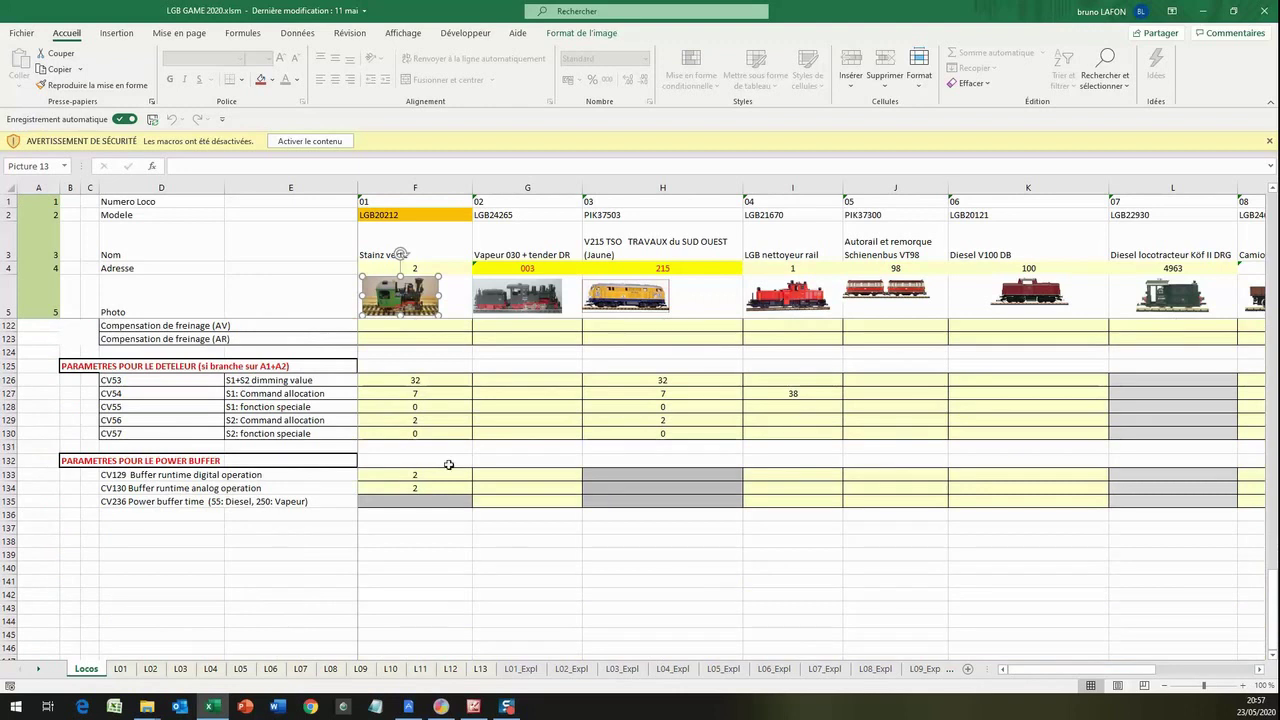
scroll(431, 484, up, 20)
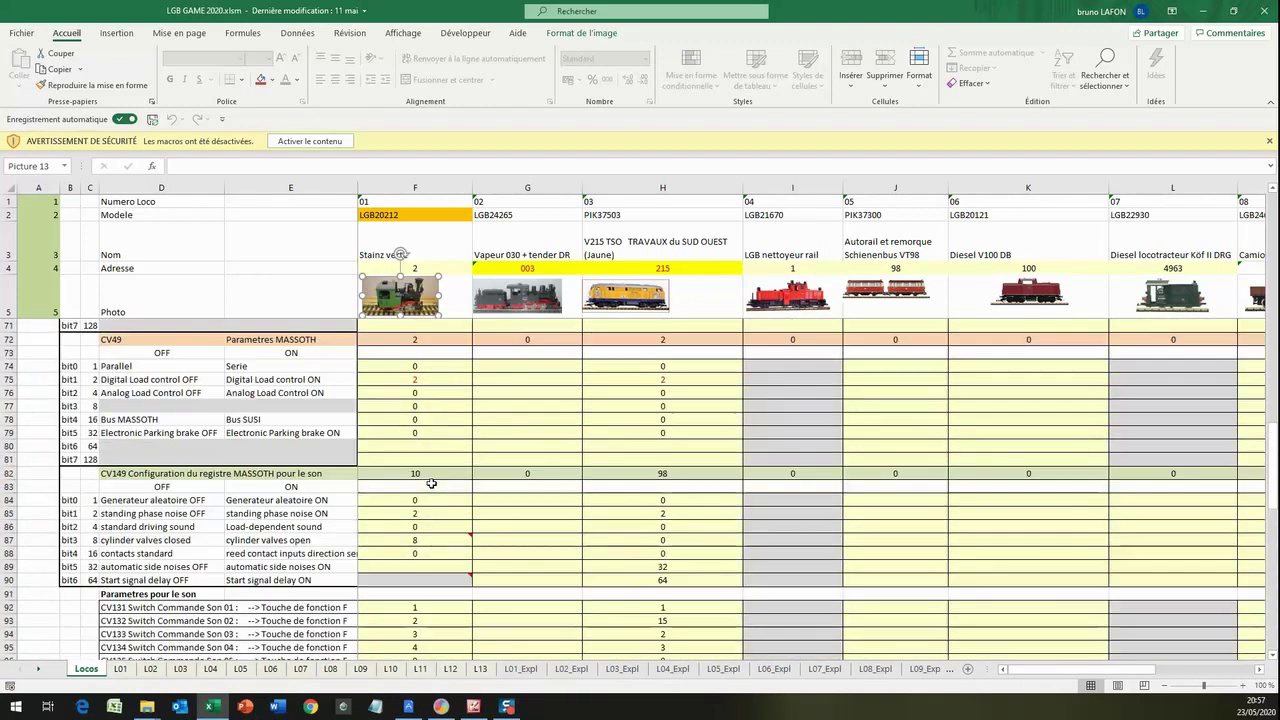
scroll(431, 484, up, 16)
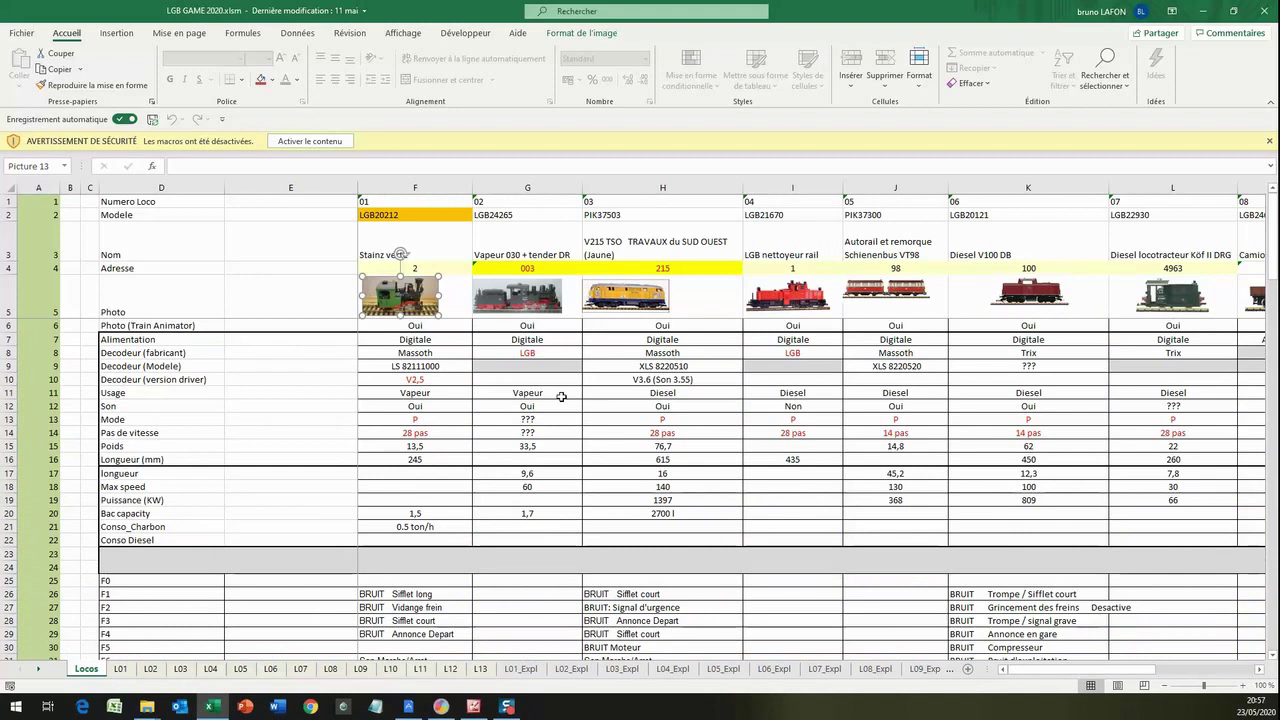
Open the L01 sheet and examine the large locomotive photo on the Stainz verte card.
click(120, 669)
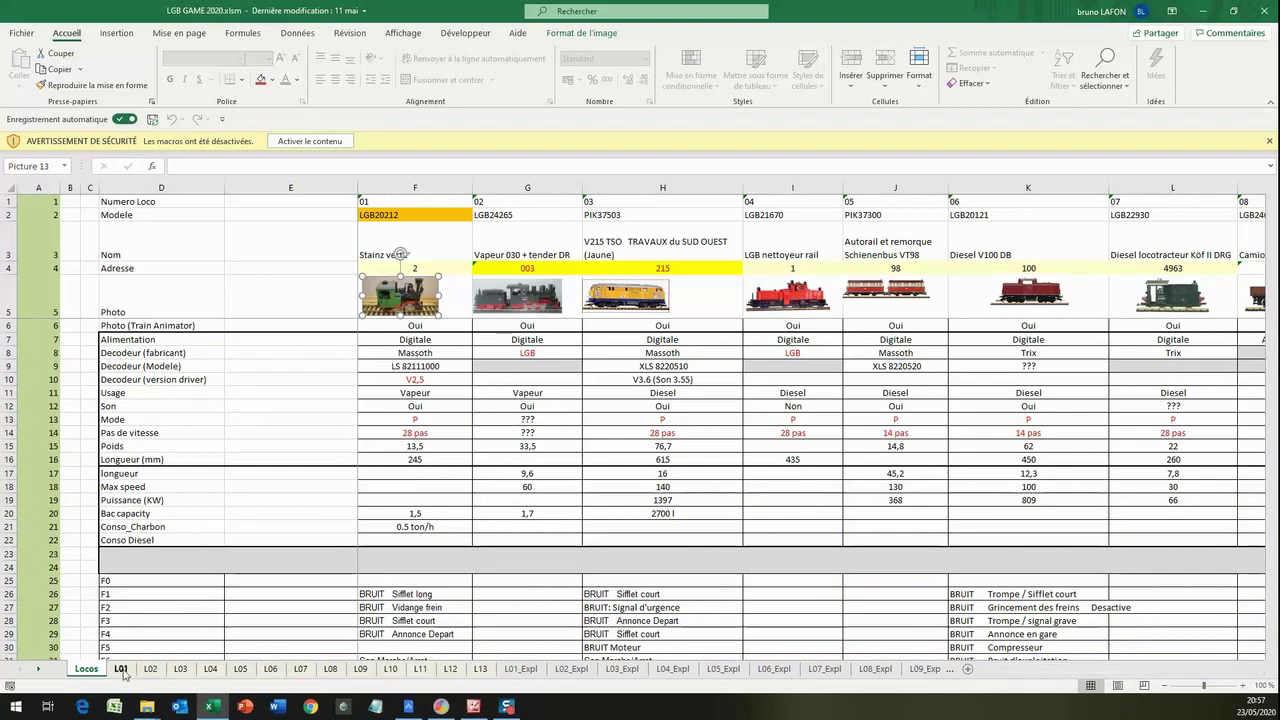
click(537, 306)
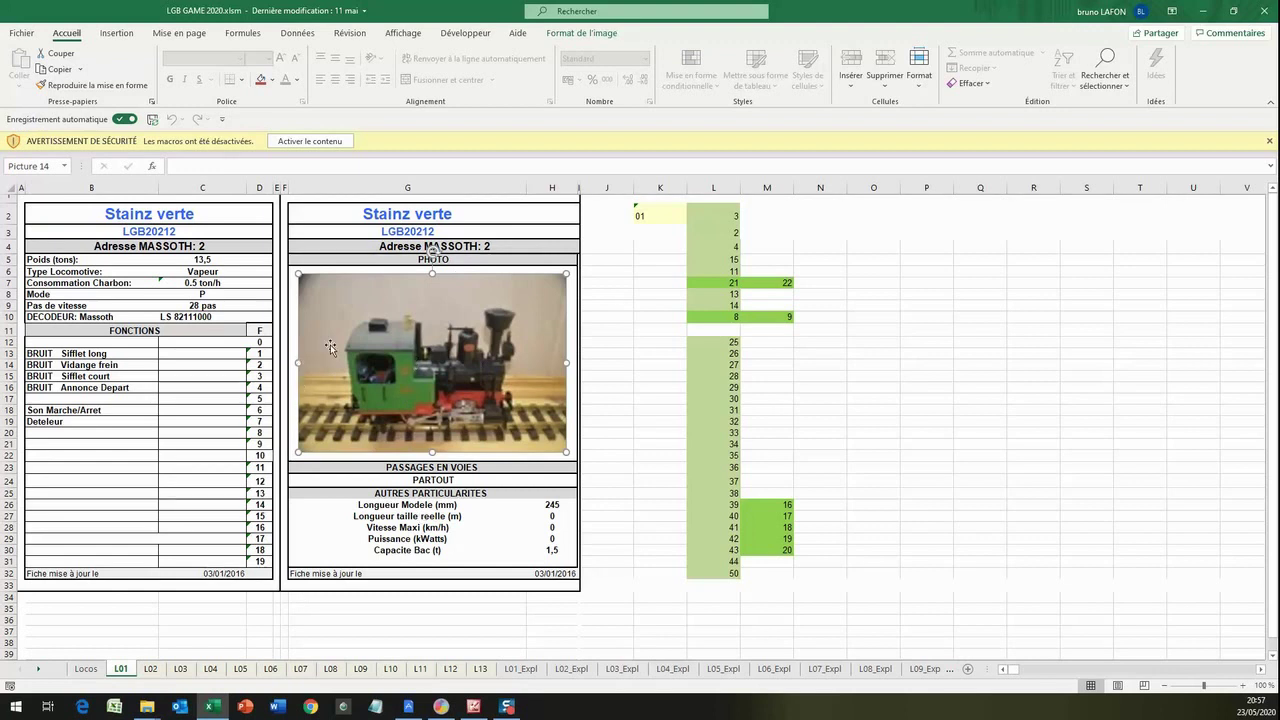
click(354, 610)
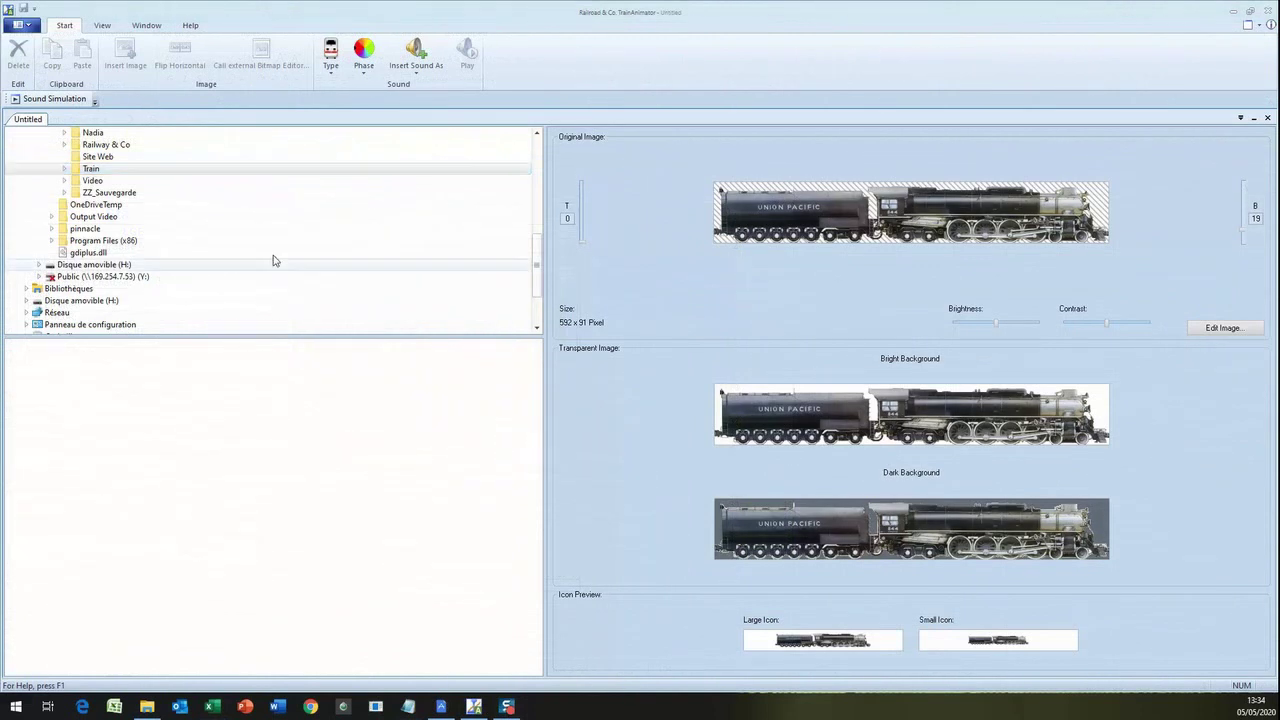
In TrainAnimator, browse to Train > Loco > Images pour TrainAnimator and load the Stainz Verte 48p.JPG picture.
click(64, 172)
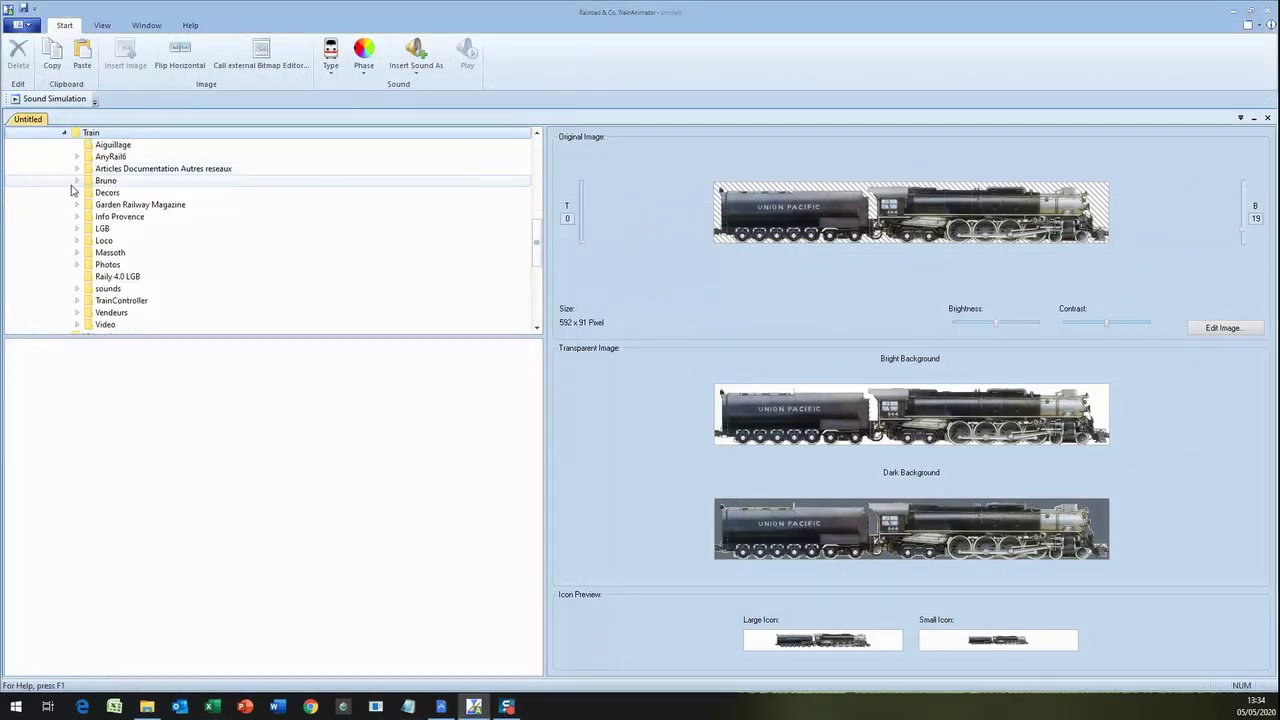
click(78, 242)
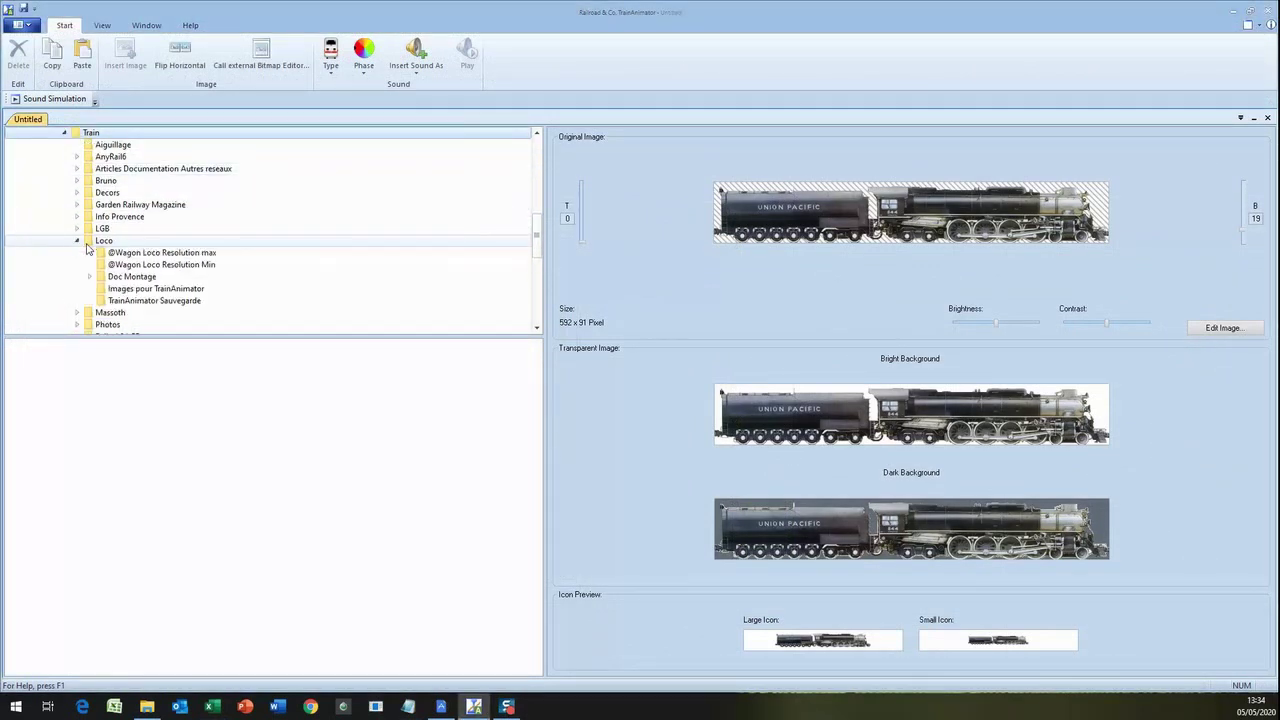
click(138, 292)
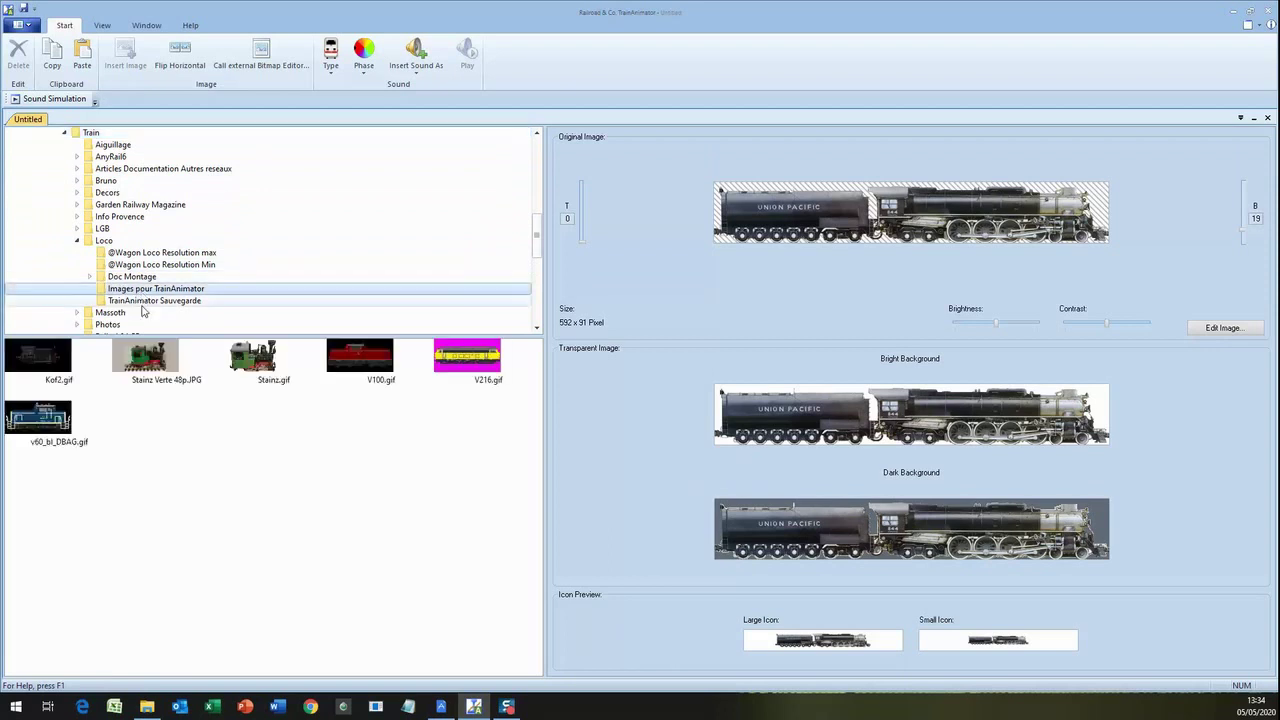
click(158, 366)
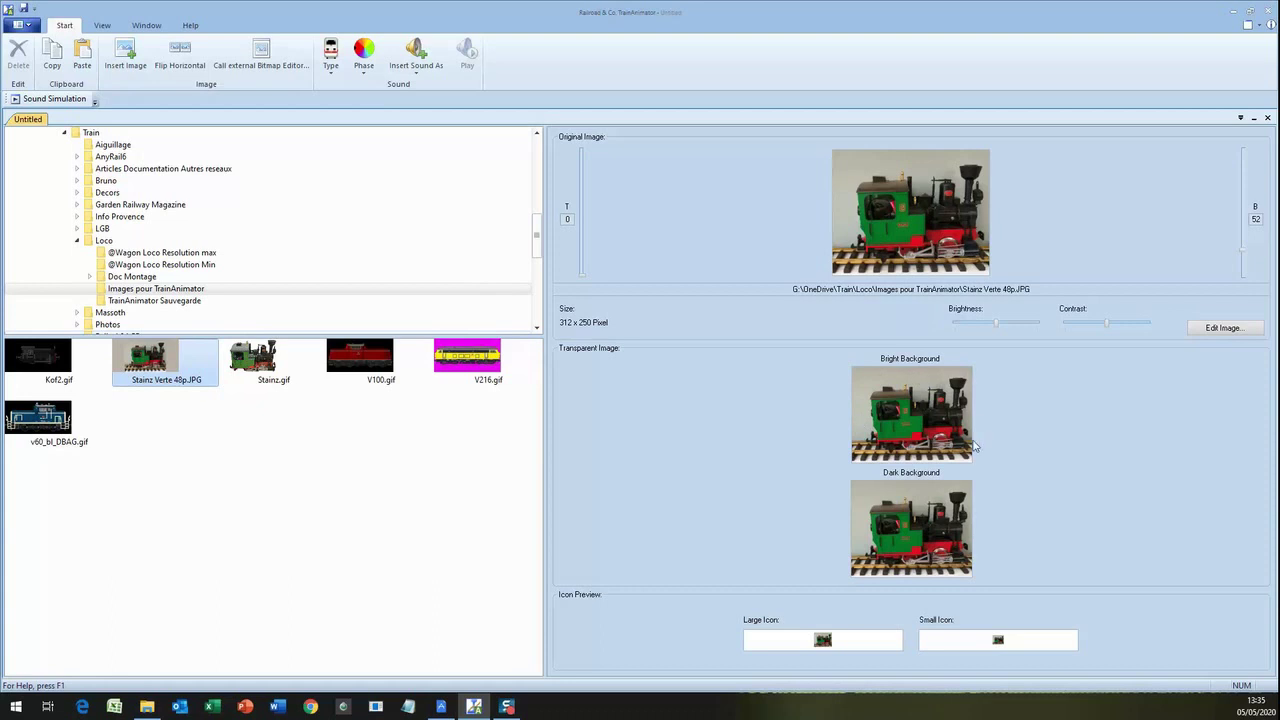
Open the loaded picture in the Image Editor, magnify it x 2 and enlarge and reposition the editor to show the whole locomotive.
click(1240, 329)
drag(730, 222, 547, 134)
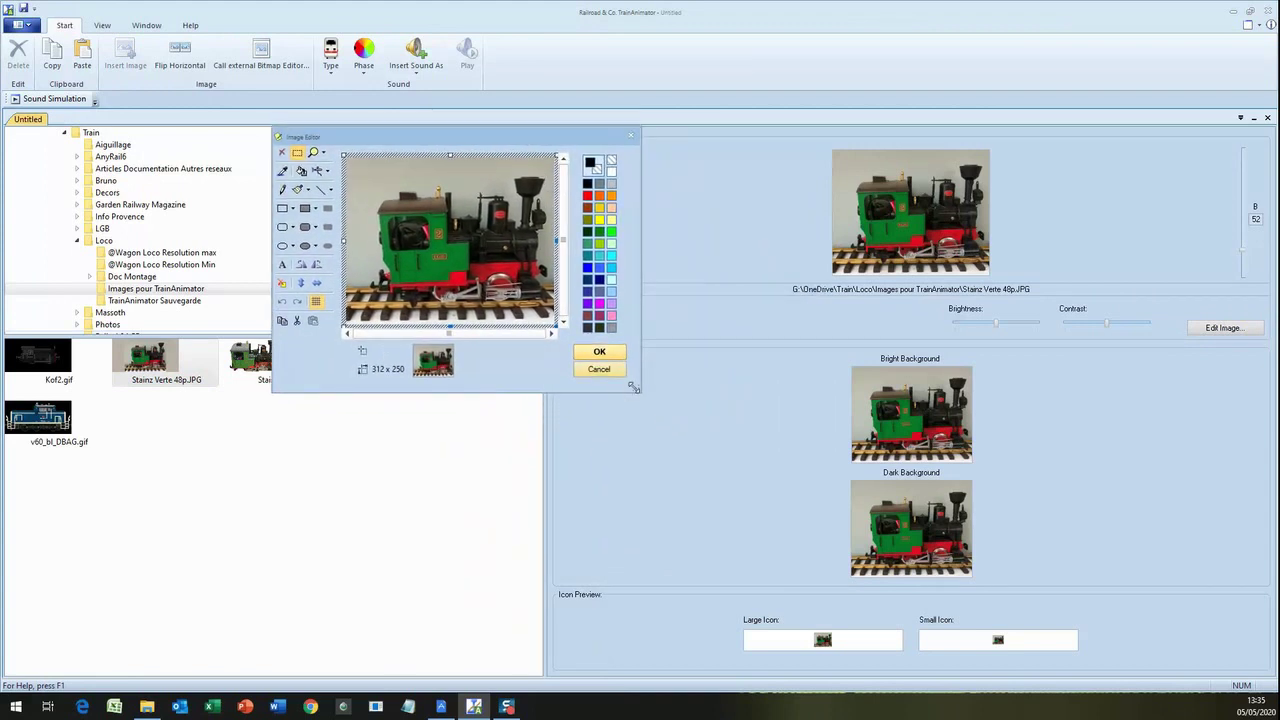
drag(637, 389, 900, 610)
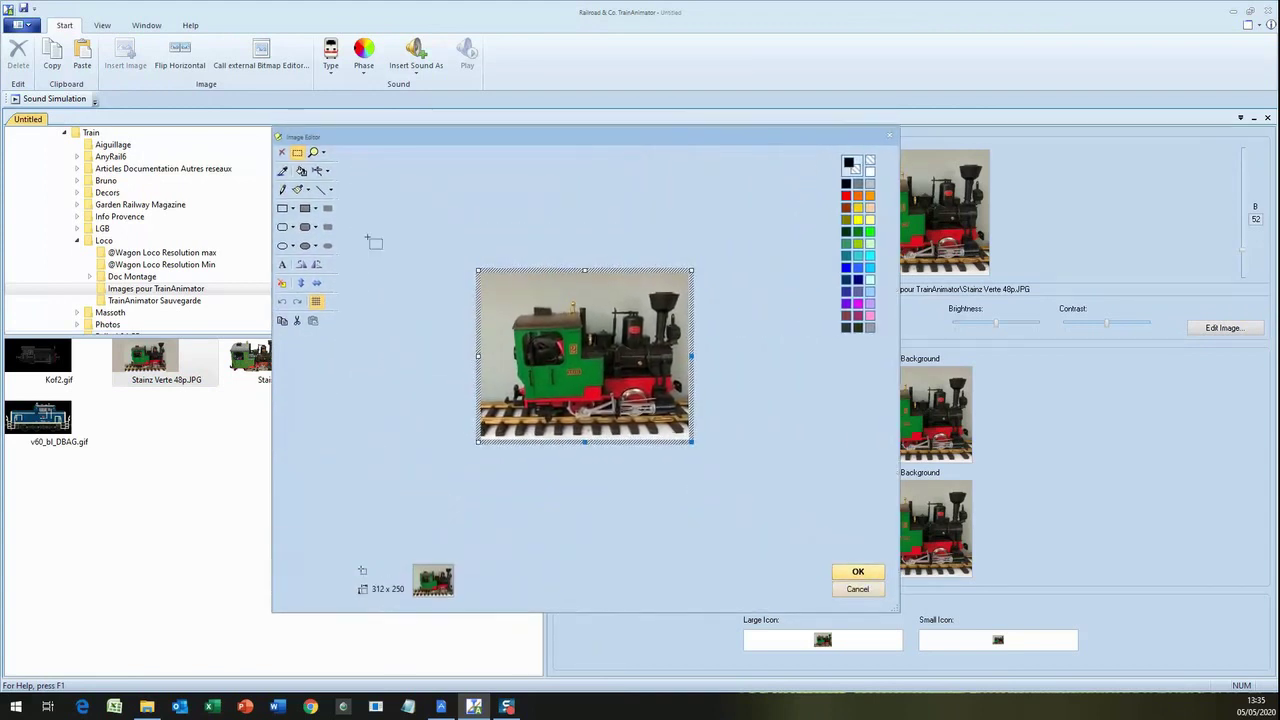
click(323, 152)
click(326, 170)
click(323, 152)
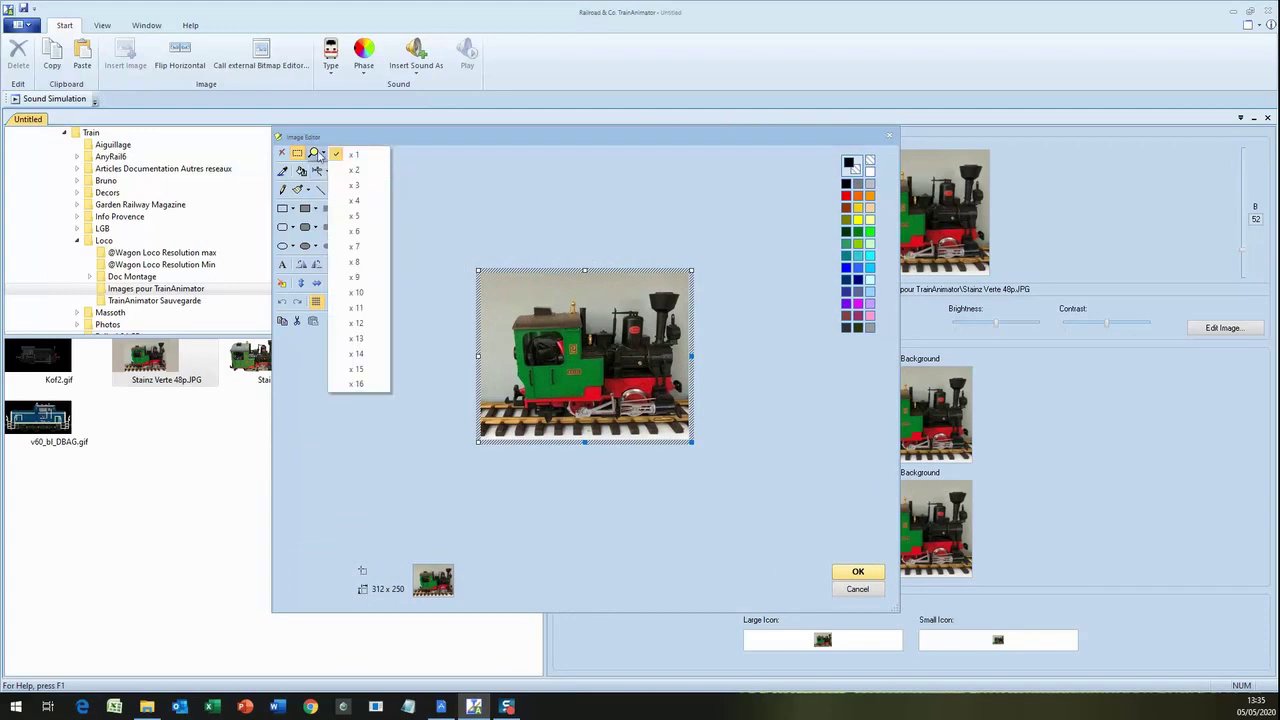
click(353, 171)
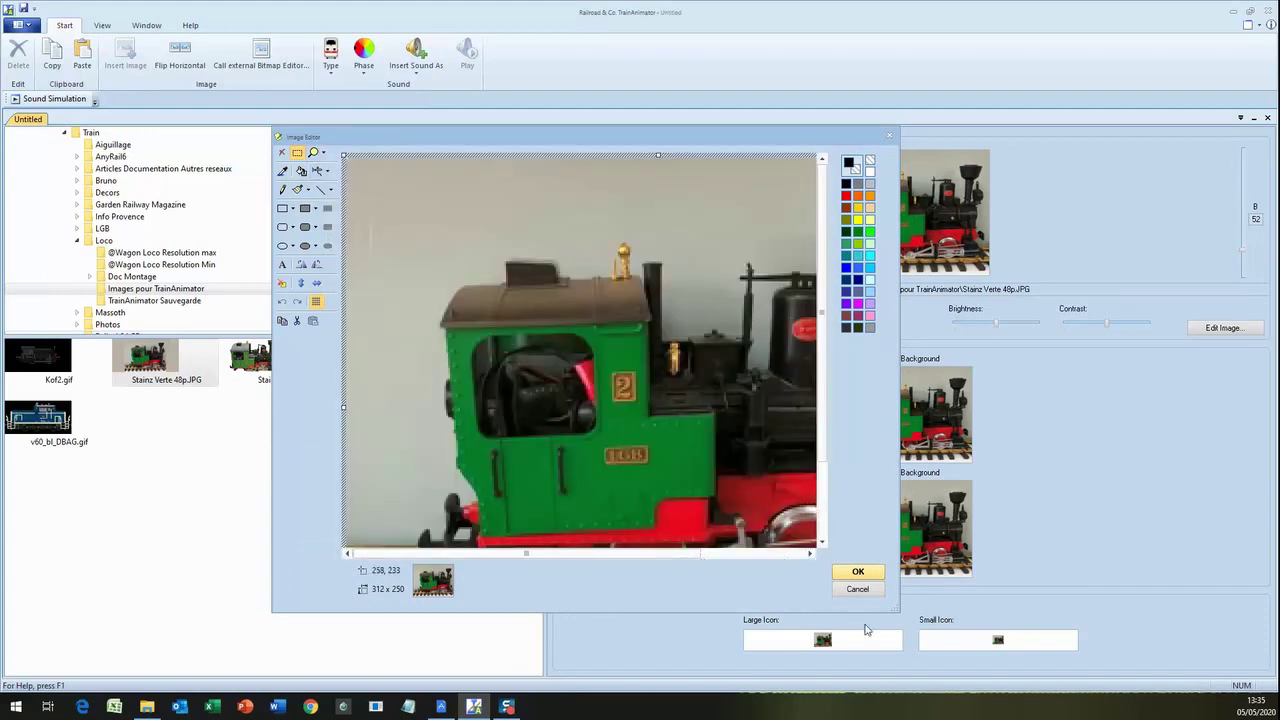
drag(896, 608, 1101, 715)
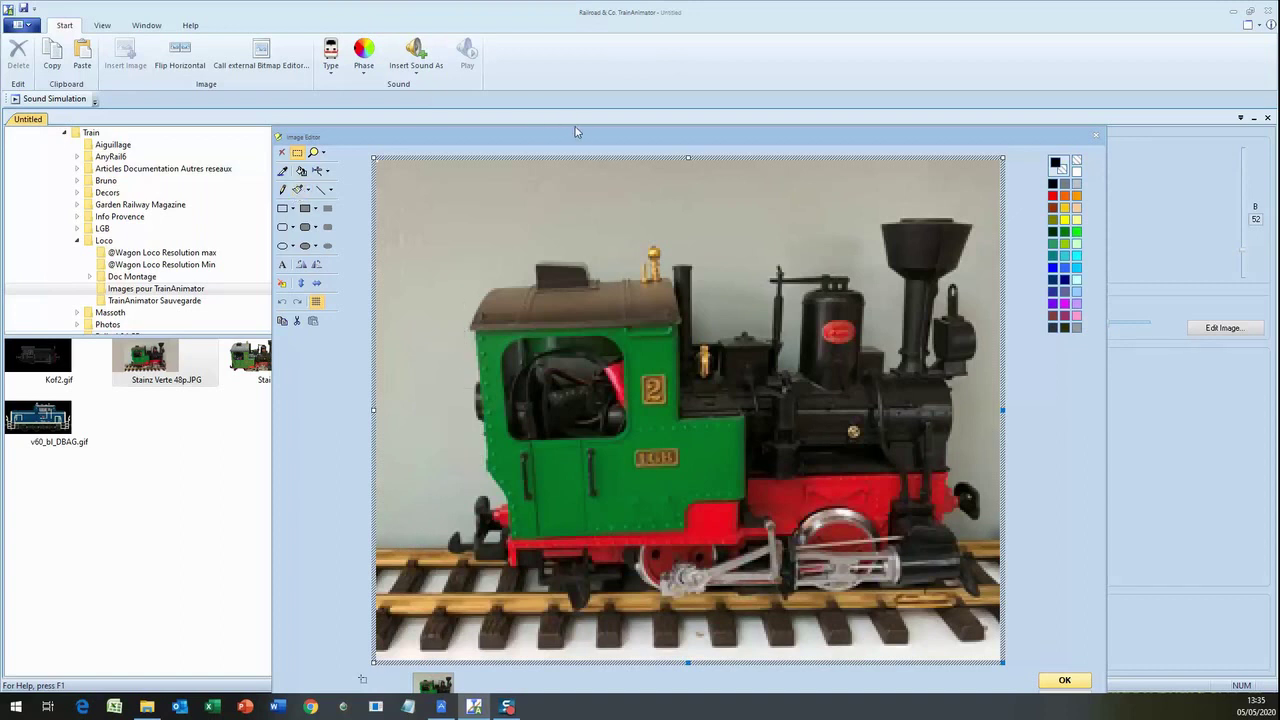
drag(589, 124, 593, 41)
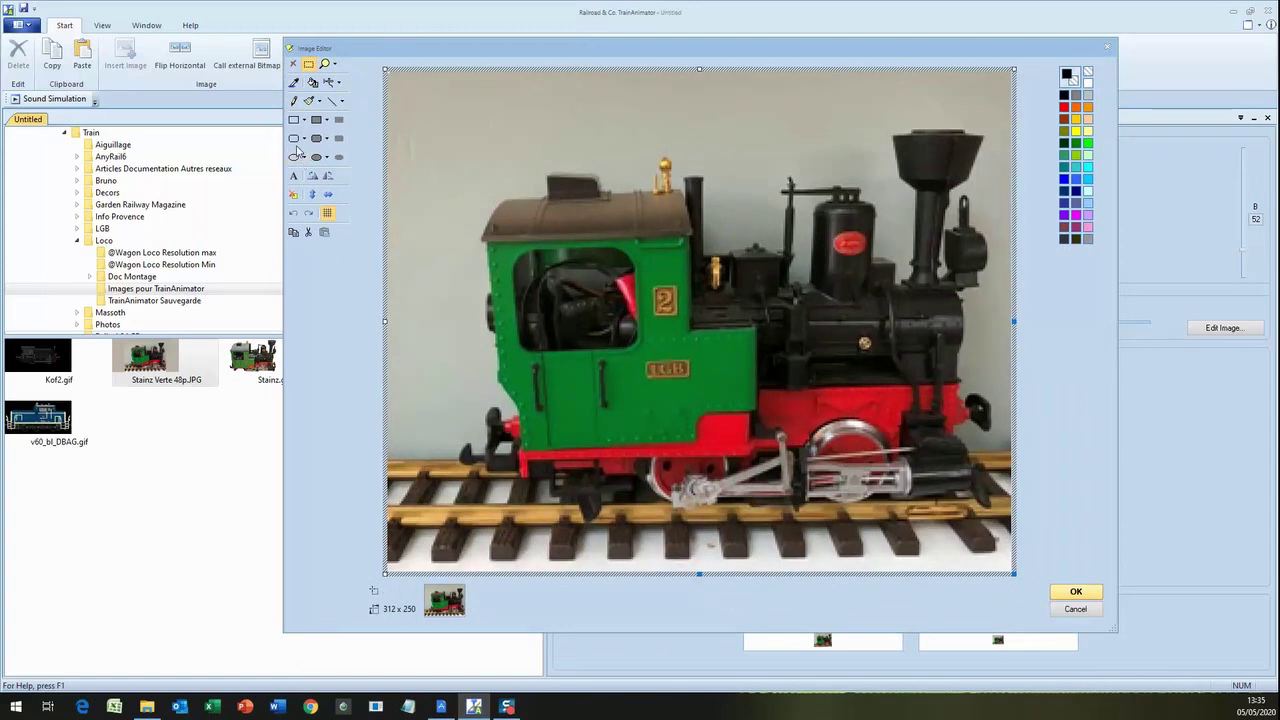
Paint over the grey background above and beside the cab roof with the brush in the transparent colour.
click(309, 100)
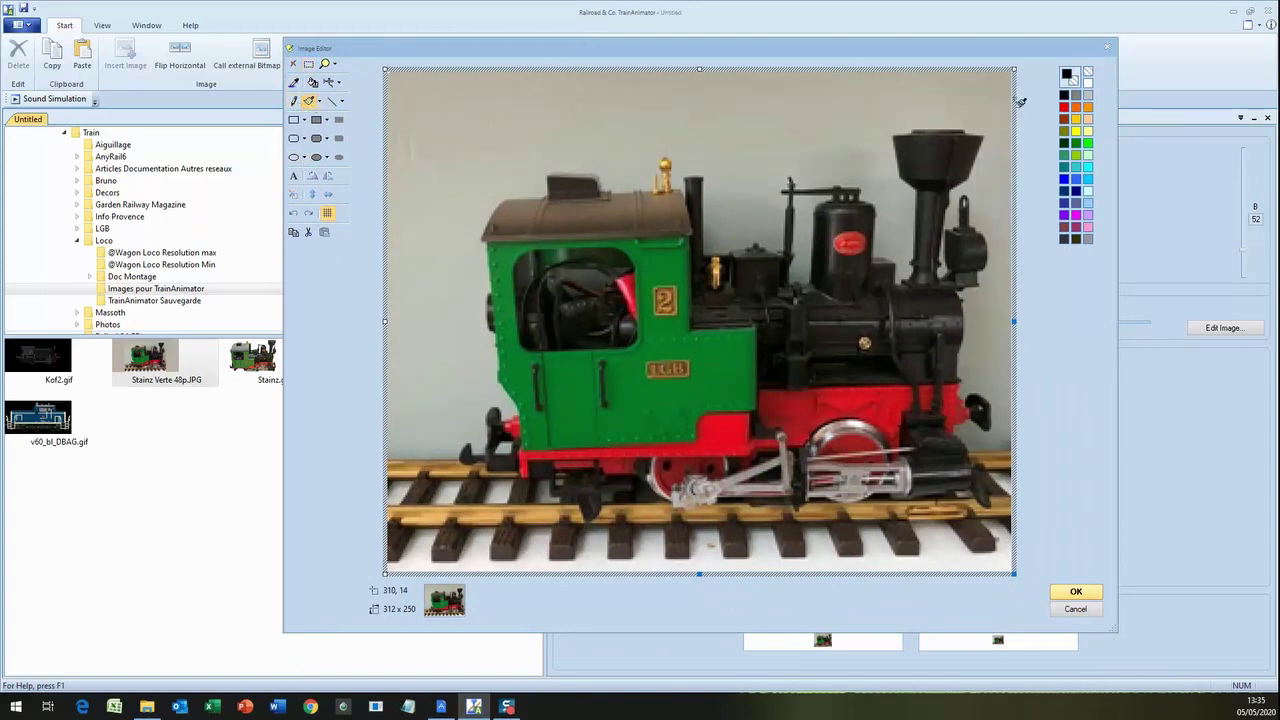
click(1089, 76)
click(392, 96)
click(540, 78)
mouse_move(565, 88)
mouse_down()
mouse_move(455, 117)
mouse_move(481, 120)
mouse_up()
mouse_move(401, 196)
mouse_down()
mouse_move(414, 268)
mouse_move(468, 189)
mouse_move(651, 129)
mouse_move(605, 75)
mouse_up()
Continue brushing with the transparent colour until all background around the locomotive is erased, and apply the edited image.
click(313, 82)
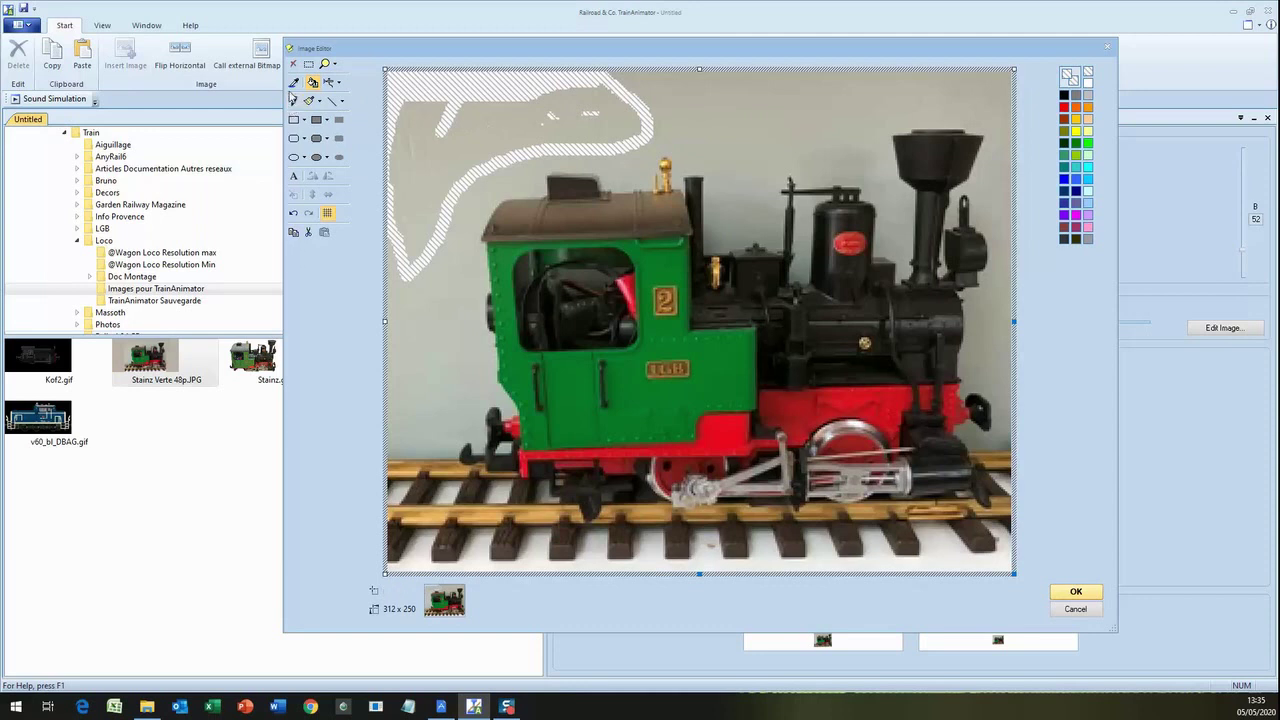
click(309, 101)
mouse_move(413, 117)
mouse_down()
mouse_move(485, 125)
mouse_move(490, 106)
mouse_move(643, 91)
mouse_move(664, 112)
mouse_move(608, 106)
mouse_move(623, 139)
mouse_move(618, 182)
mouse_move(546, 166)
mouse_move(545, 184)
mouse_move(497, 193)
mouse_up()
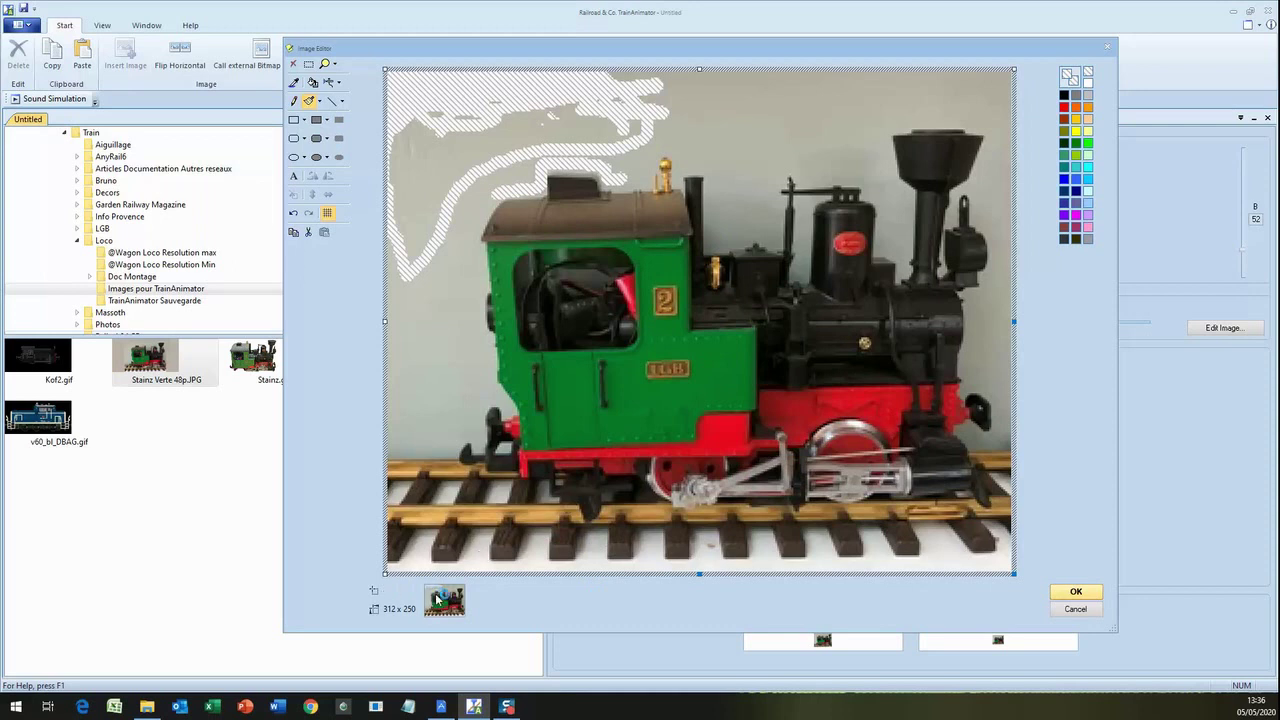
mouse_move(498, 193)
mouse_down()
mouse_move(476, 243)
mouse_move(478, 312)
mouse_move(506, 401)
mouse_move(486, 396)
mouse_move(482, 447)
mouse_move(465, 438)
mouse_move(448, 455)
mouse_move(402, 458)
mouse_move(388, 224)
mouse_move(405, 313)
mouse_move(400, 430)
mouse_move(428, 448)
mouse_move(460, 432)
mouse_move(435, 440)
mouse_move(405, 415)
mouse_move(428, 448)
mouse_move(402, 390)
mouse_move(443, 445)
mouse_move(420, 450)
mouse_move(448, 446)
mouse_move(478, 400)
mouse_move(470, 425)
mouse_move(462, 360)
mouse_move(480, 387)
mouse_move(432, 385)
mouse_move(422, 362)
mouse_move(445, 438)
mouse_move(465, 315)
mouse_move(425, 362)
mouse_move(430, 290)
mouse_move(405, 276)
mouse_move(420, 342)
mouse_move(450, 253)
mouse_move(460, 305)
mouse_move(462, 258)
mouse_move(470, 300)
mouse_move(450, 365)
mouse_up()
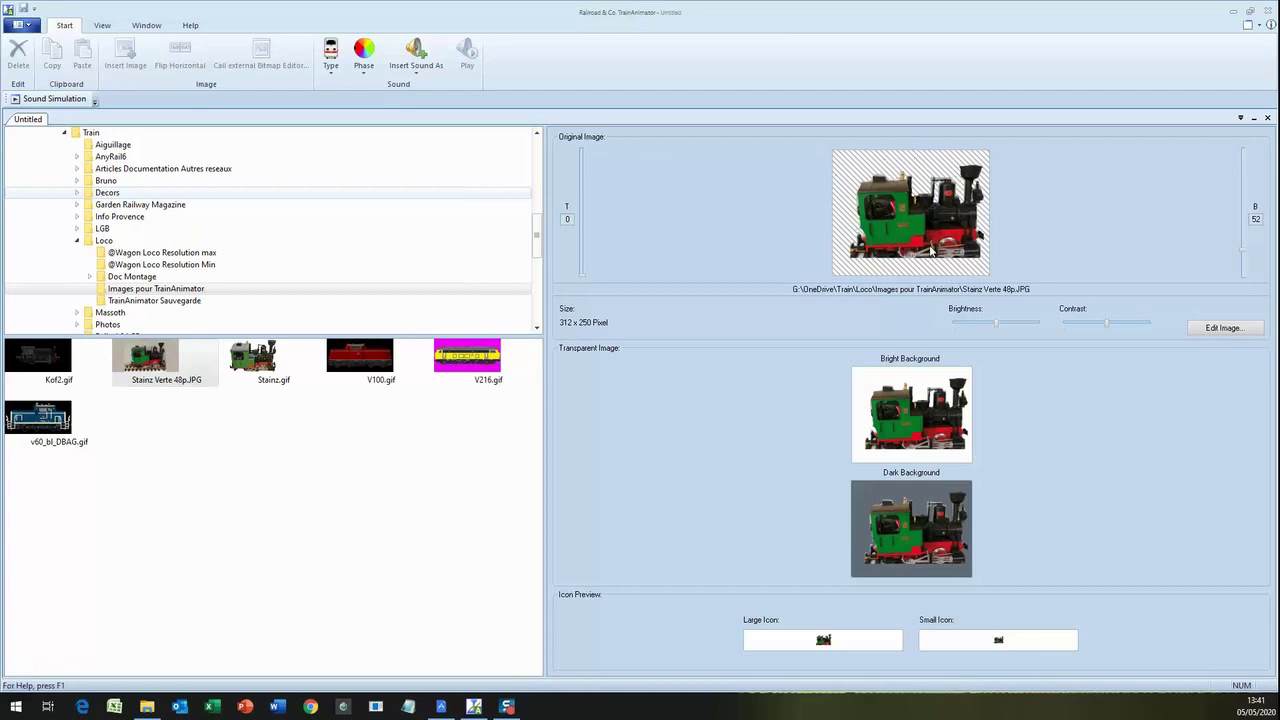
Save the edited locomotive image as Stainz Verte.yra in the Documents > Railroad & Co > TrainAnimator folder.
click(19, 26)
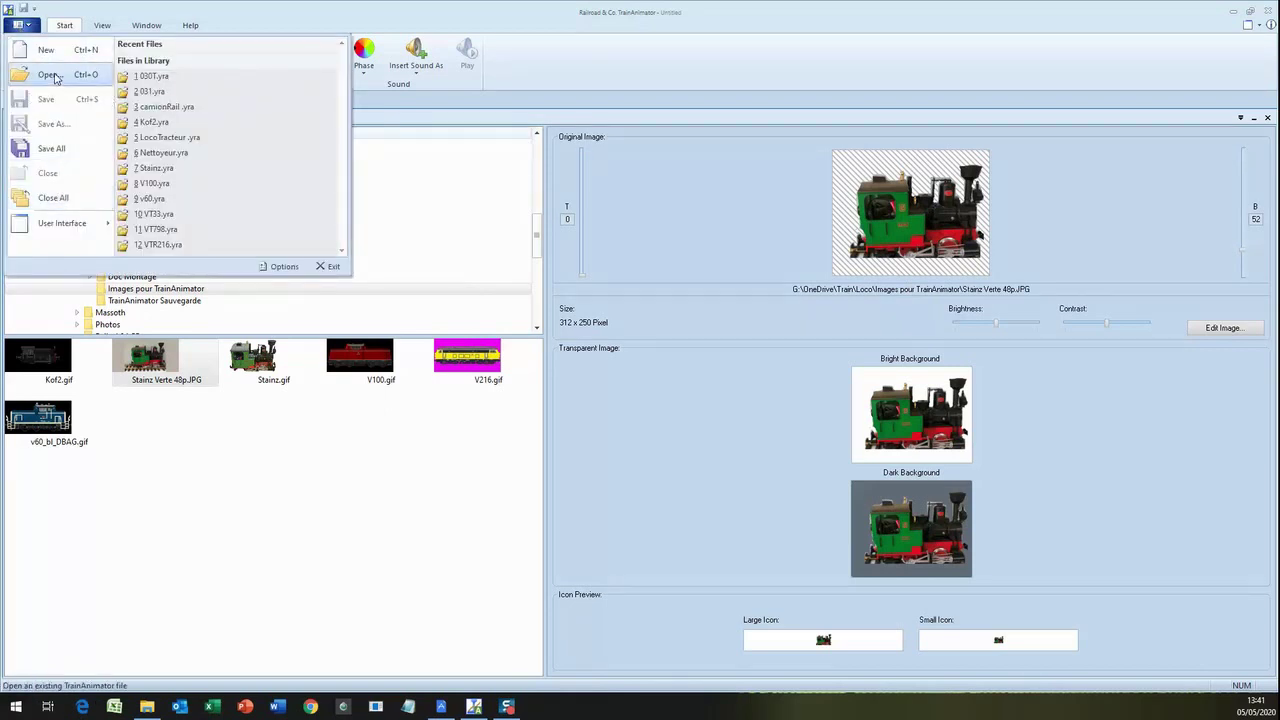
click(52, 123)
text(Stainz Verte.yra)
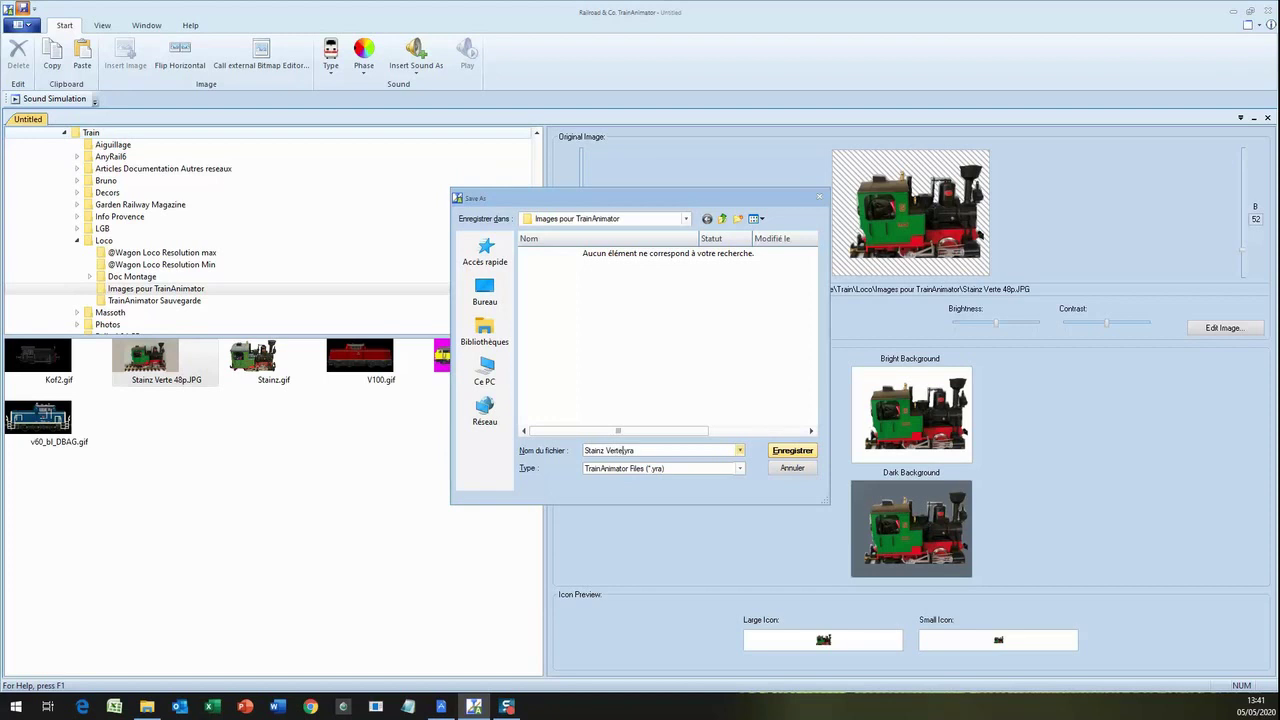
click(686, 219)
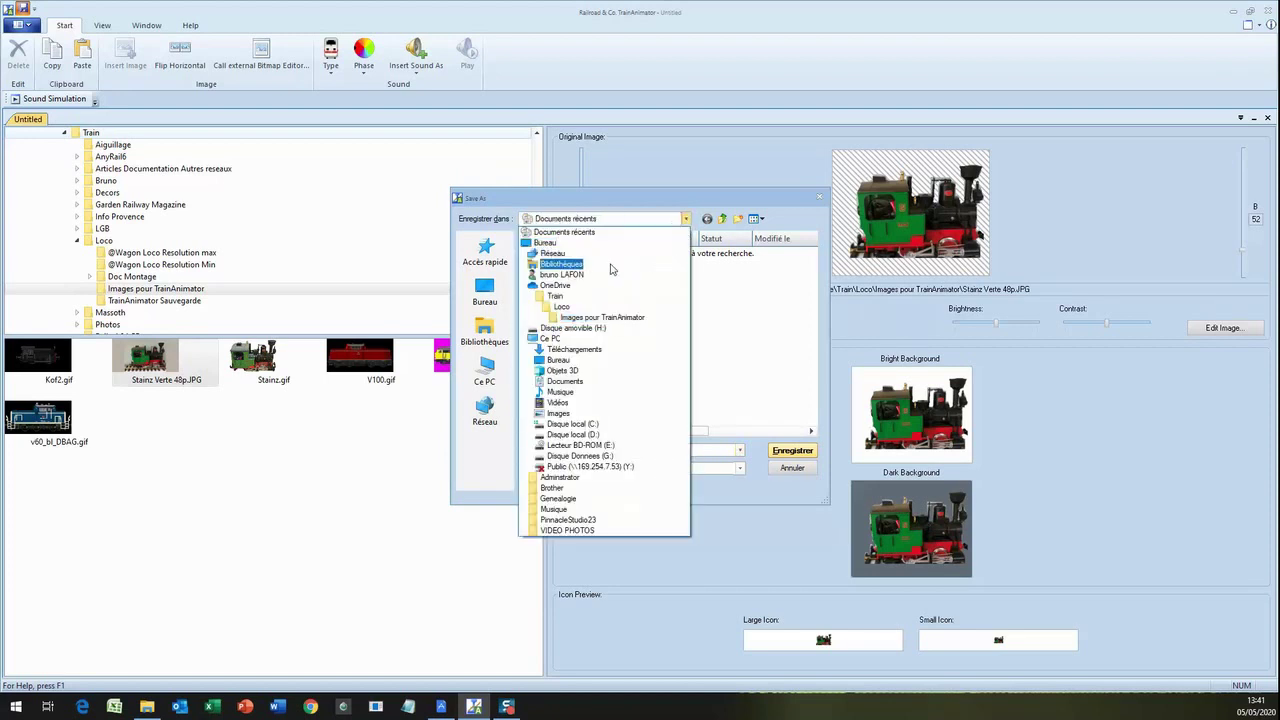
click(565, 381)
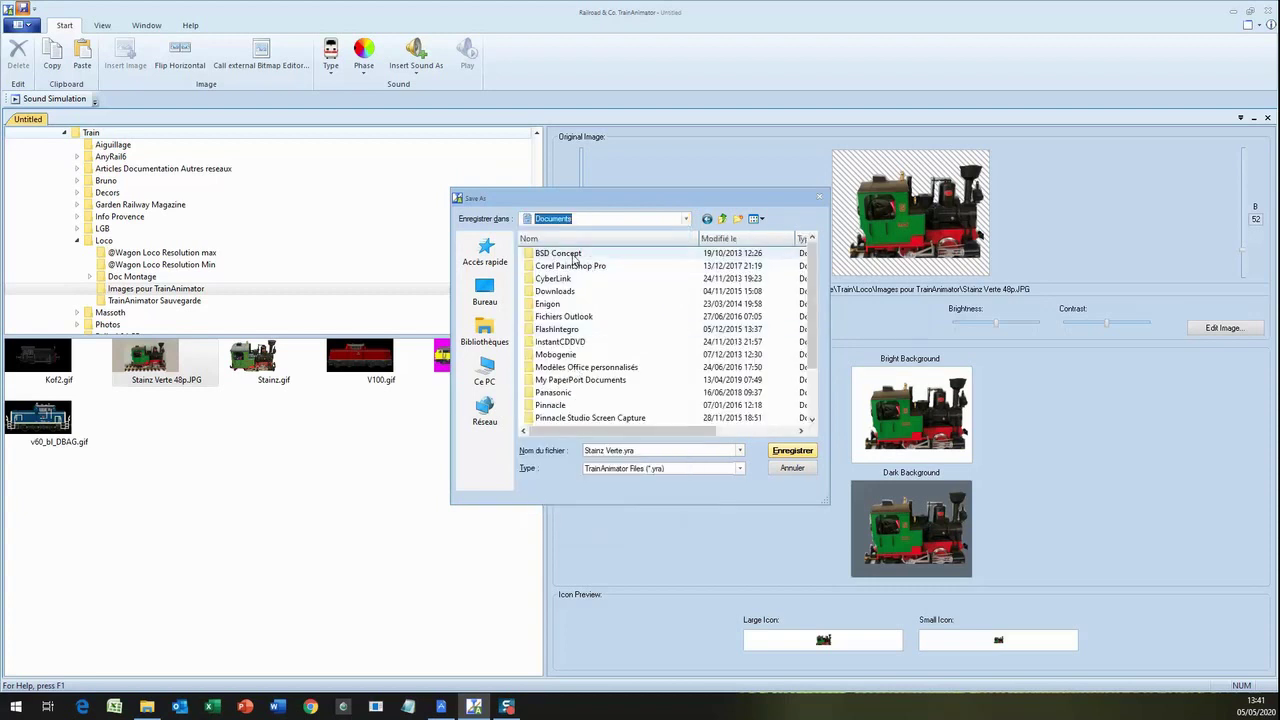
scroll(560, 400, down, 2)
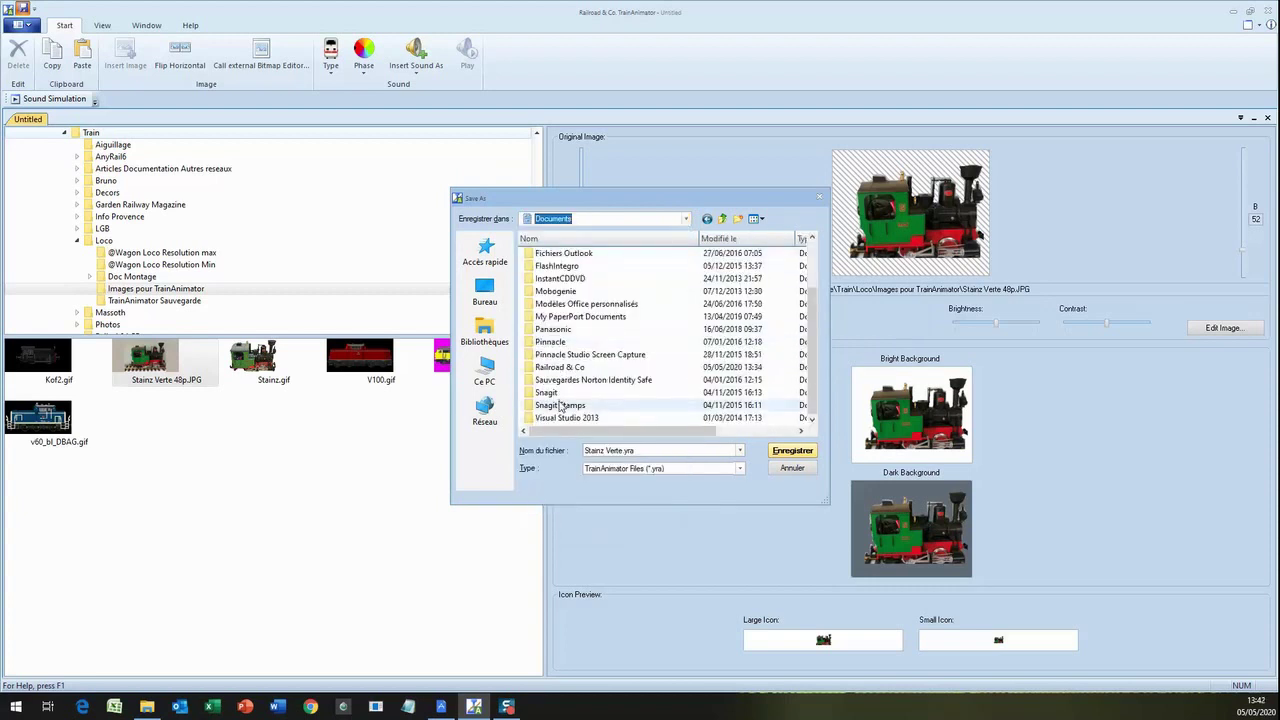
click(565, 368)
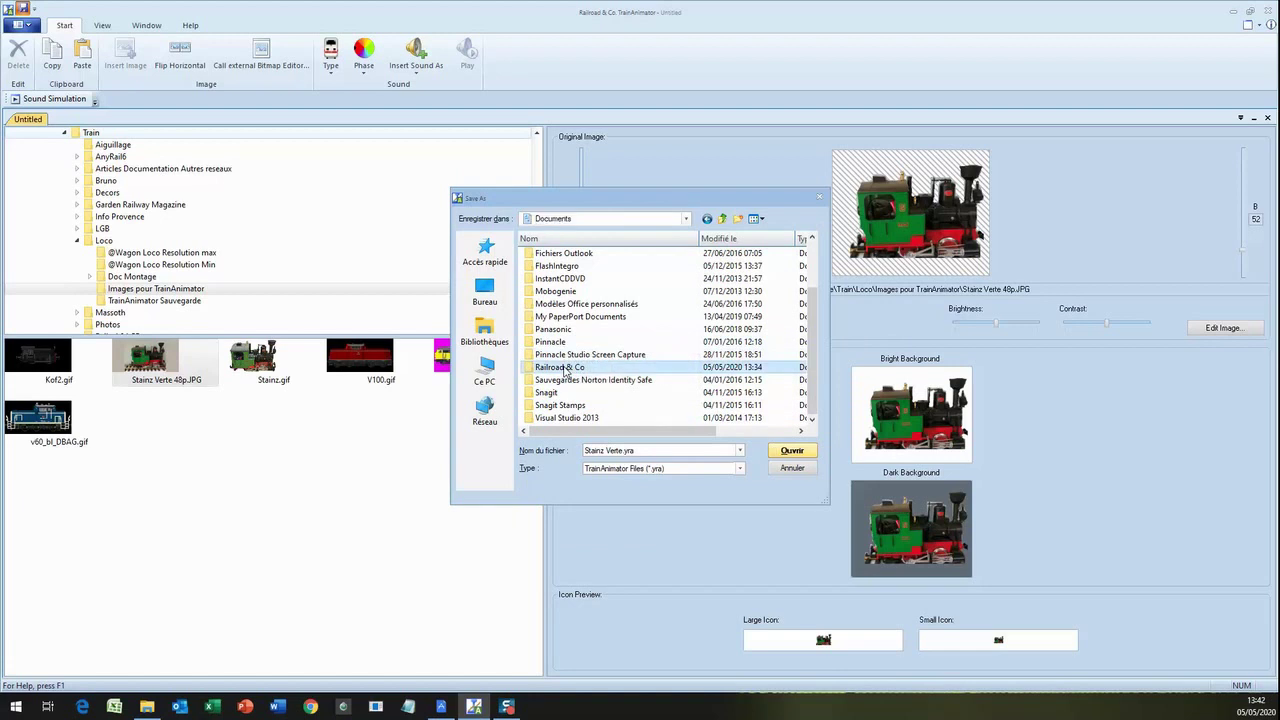
double_click(565, 368)
click(567, 305)
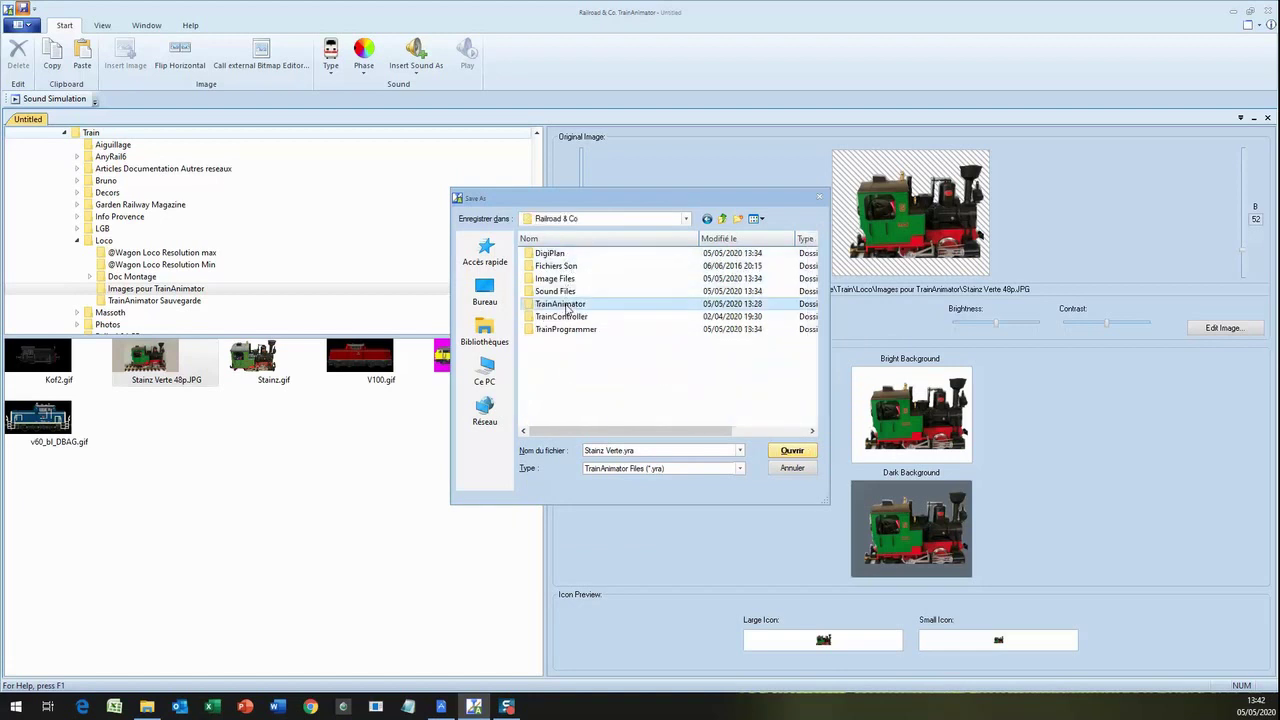
double_click(567, 304)
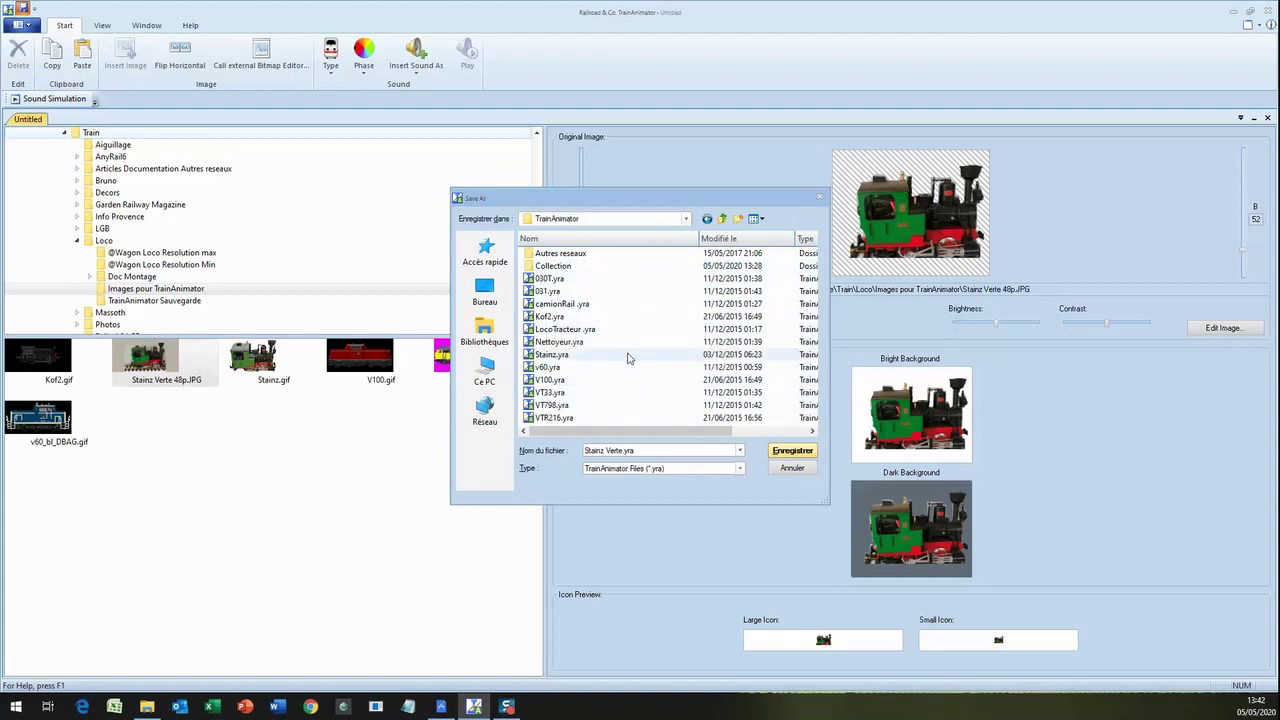
click(790, 451)
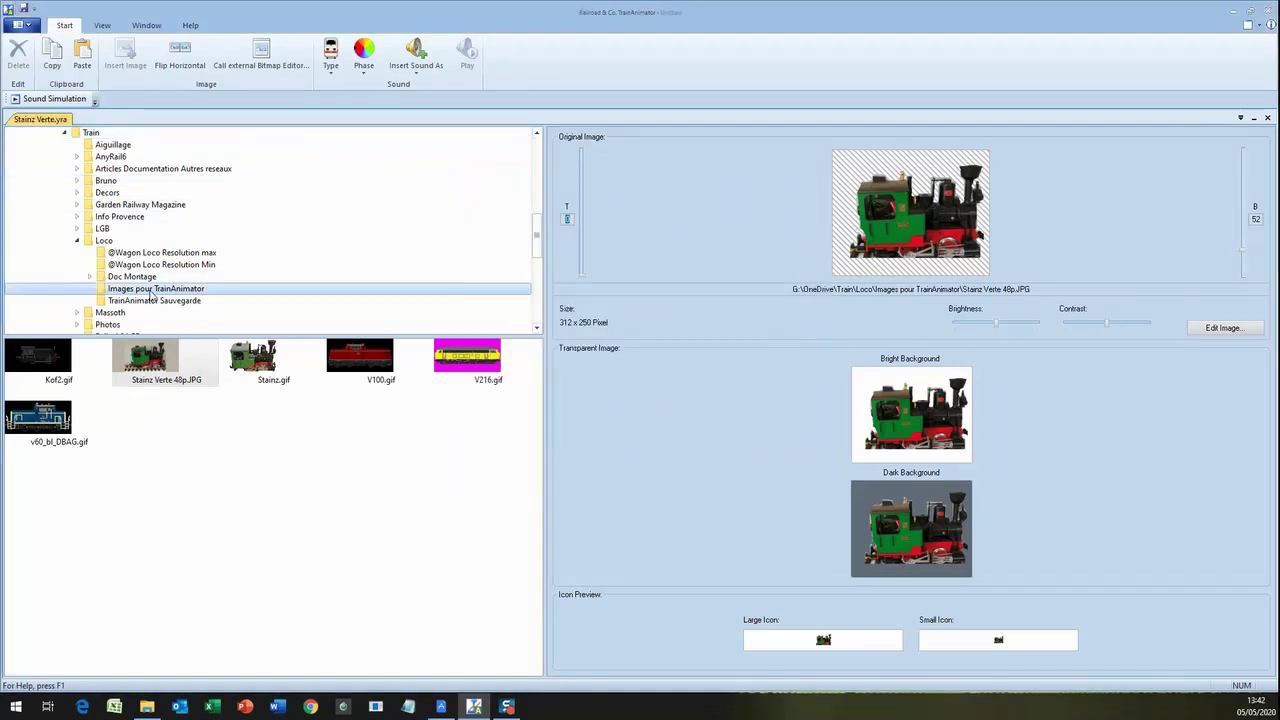
Start saving under another location and browse to Collection > Locomotives#Lokomotiven > Germany#Deutschland > Steam#Dampf.
click(37, 9)
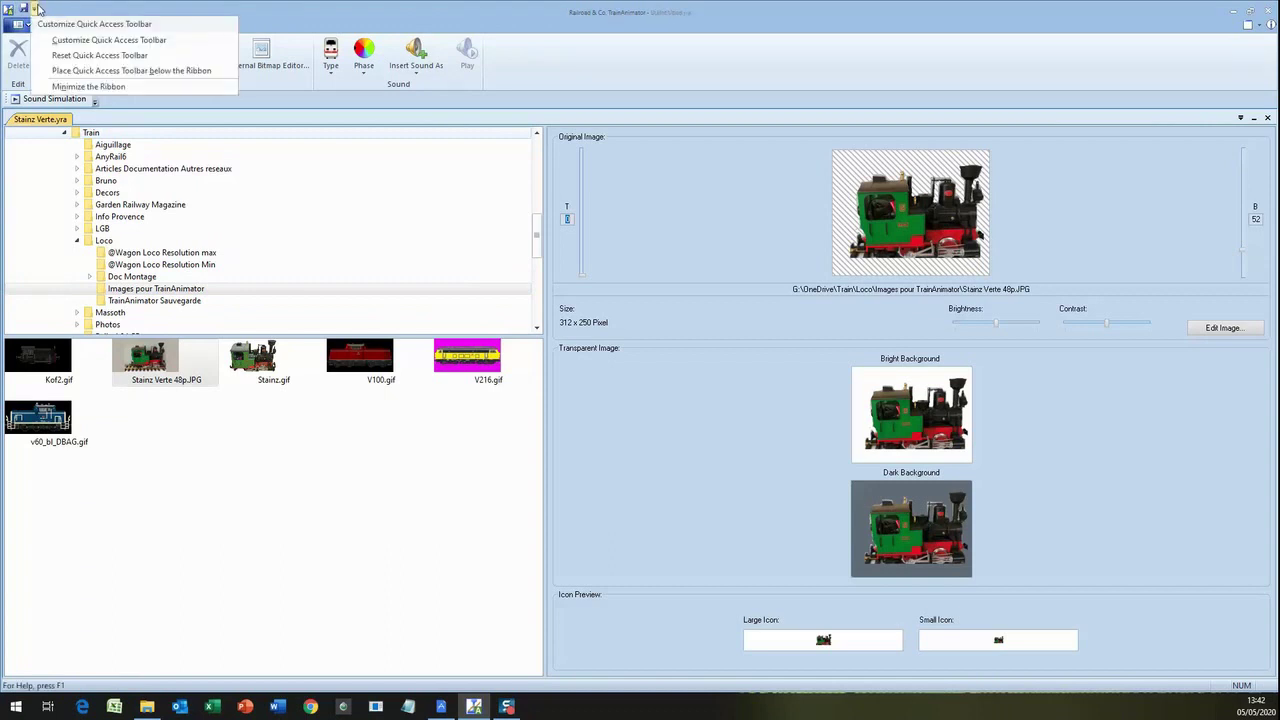
click(25, 121)
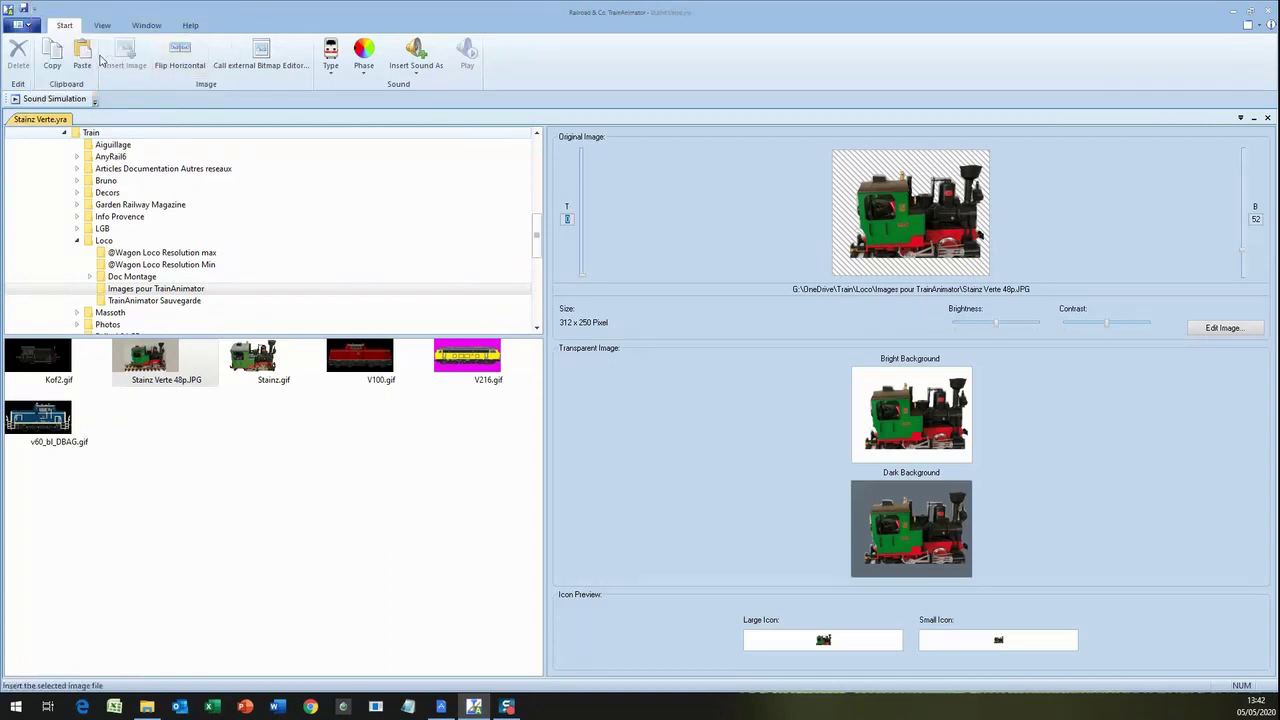
click(18, 24)
click(50, 123)
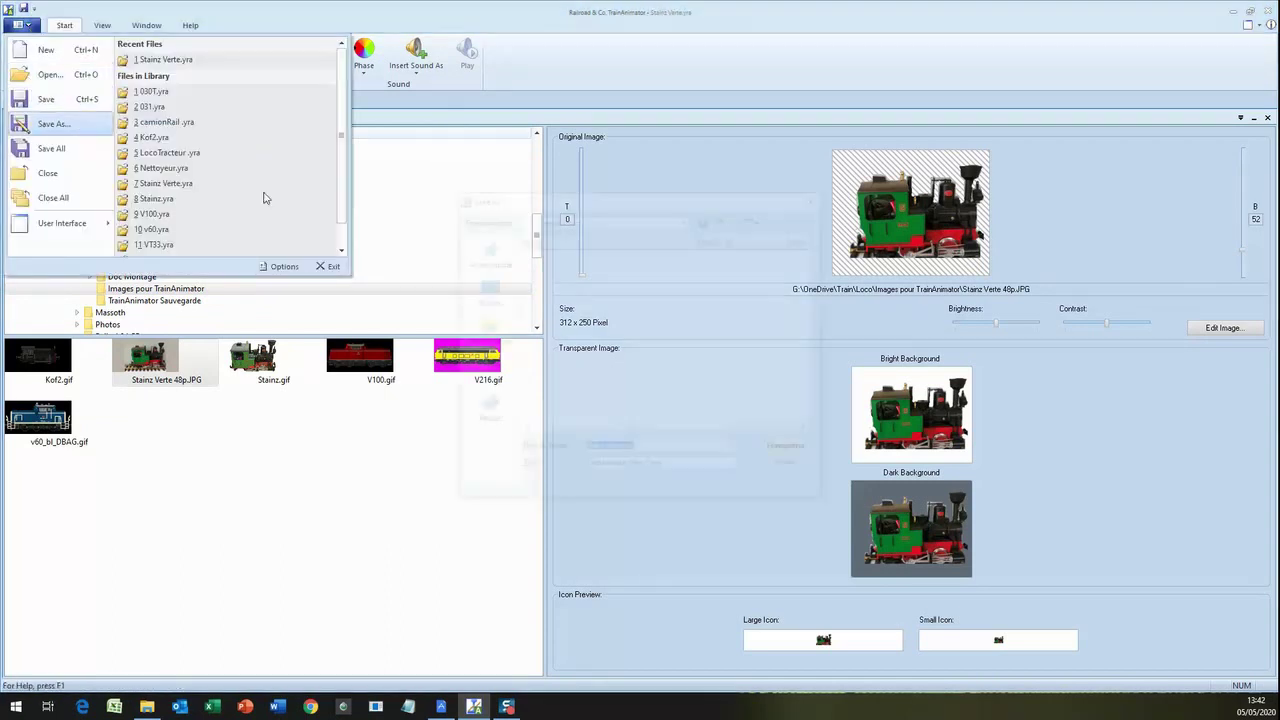
double_click(553, 267)
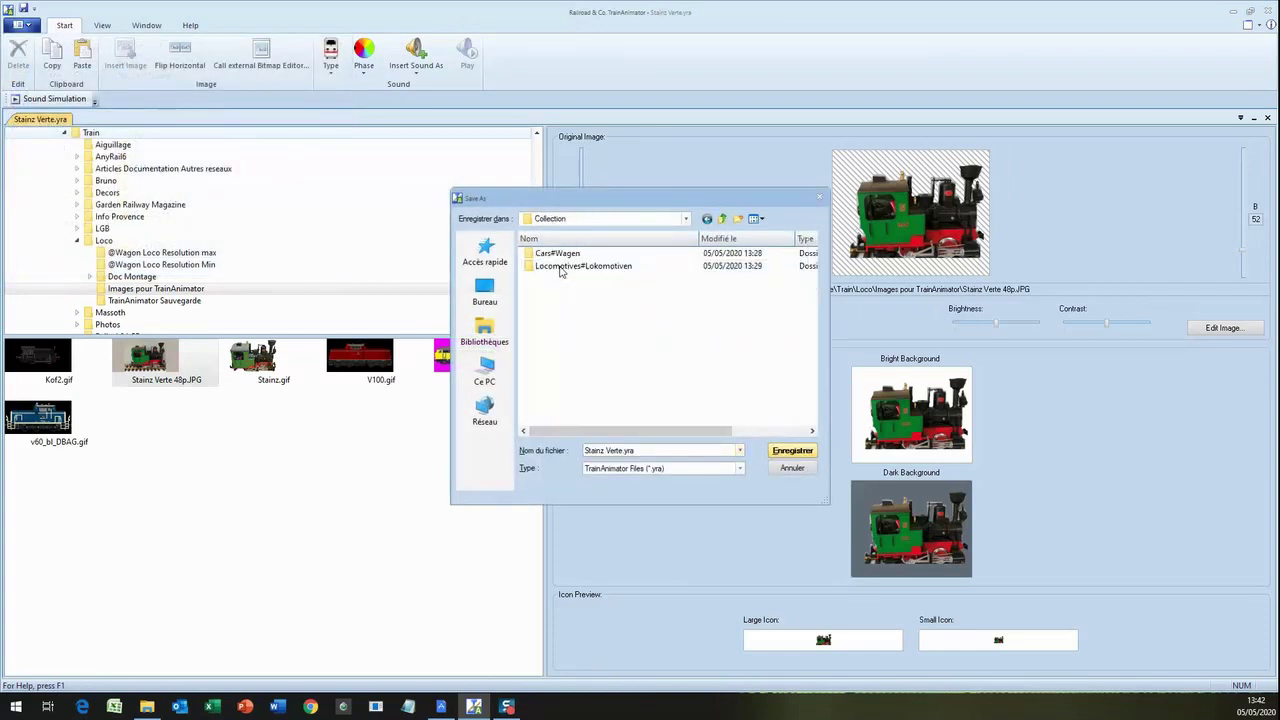
click(561, 267)
double_click(561, 267)
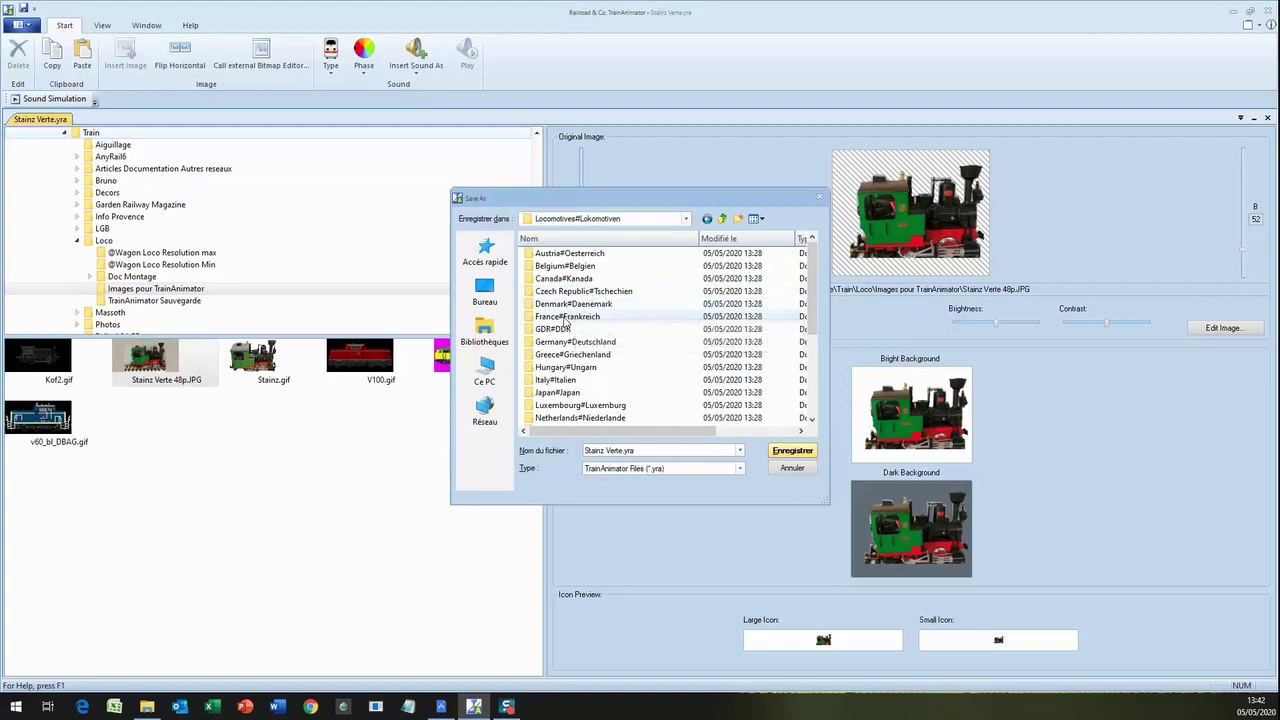
click(557, 343)
double_click(557, 345)
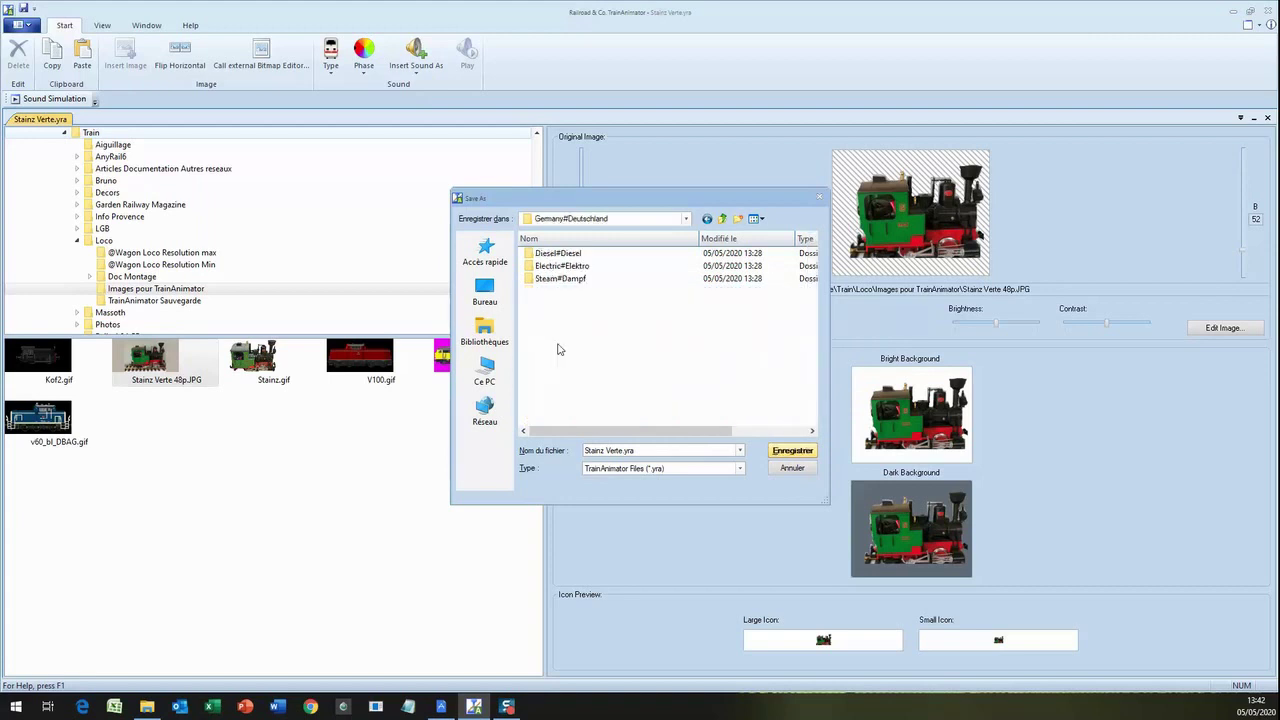
double_click(549, 280)
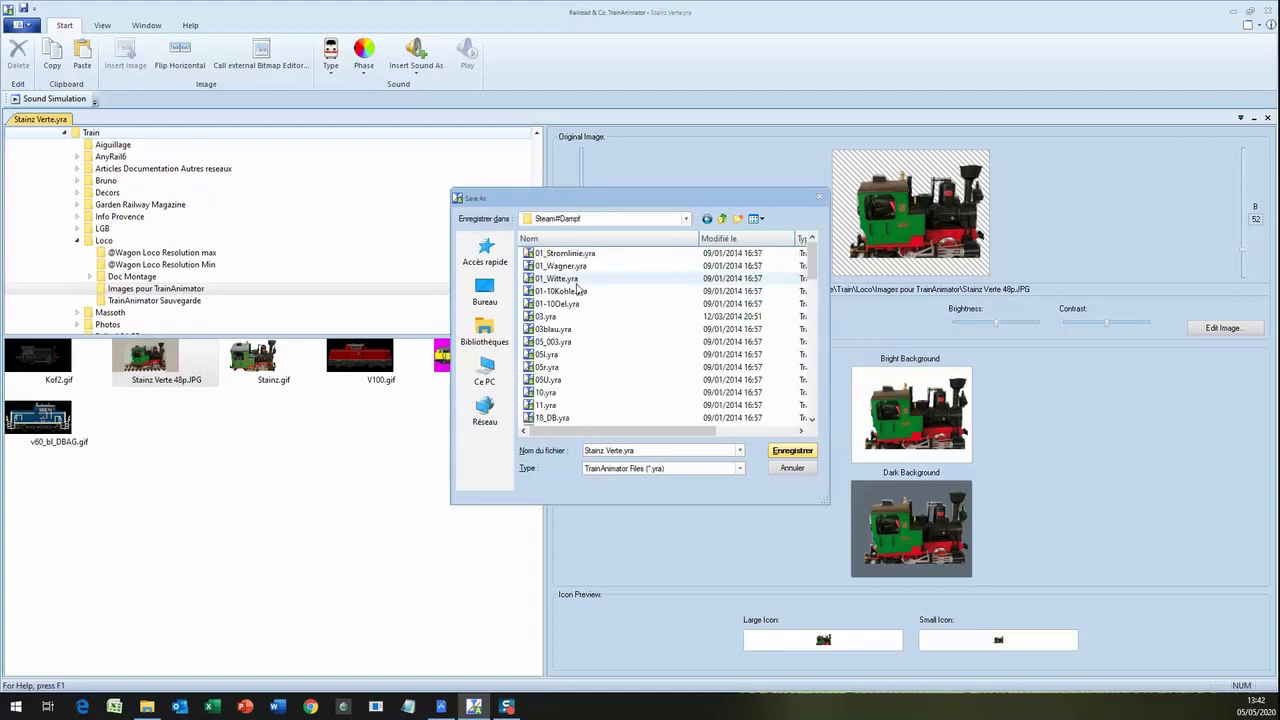
Look through the German steam locomotive files in the Steam#Dampf folder, and cancel the second save.
scroll(567, 340, down, 5)
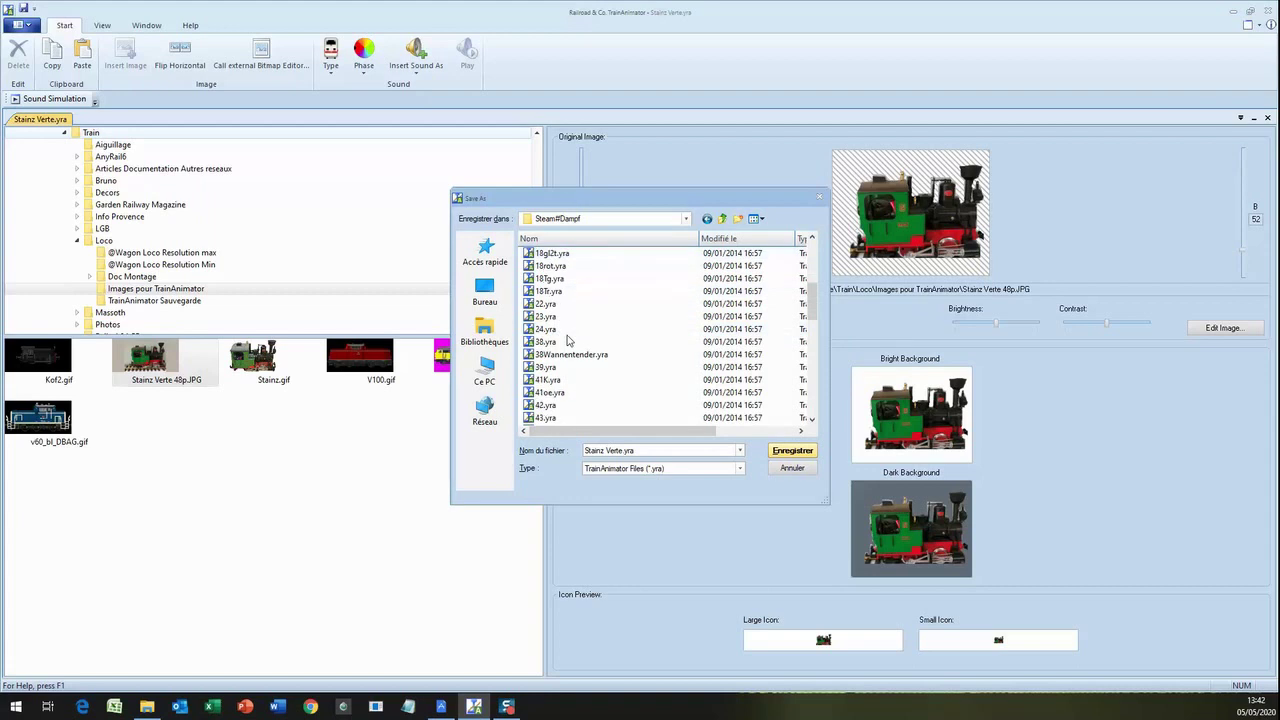
scroll(567, 340, up, 2)
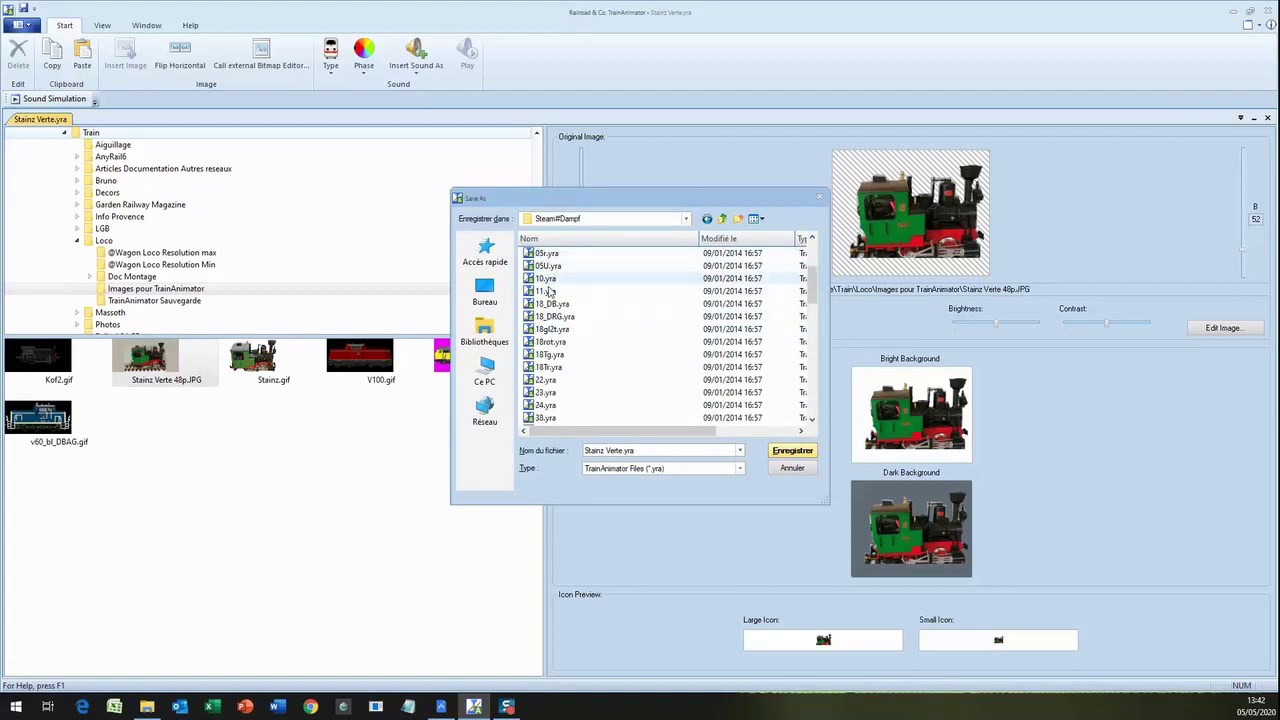
scroll(549, 357, down, 6)
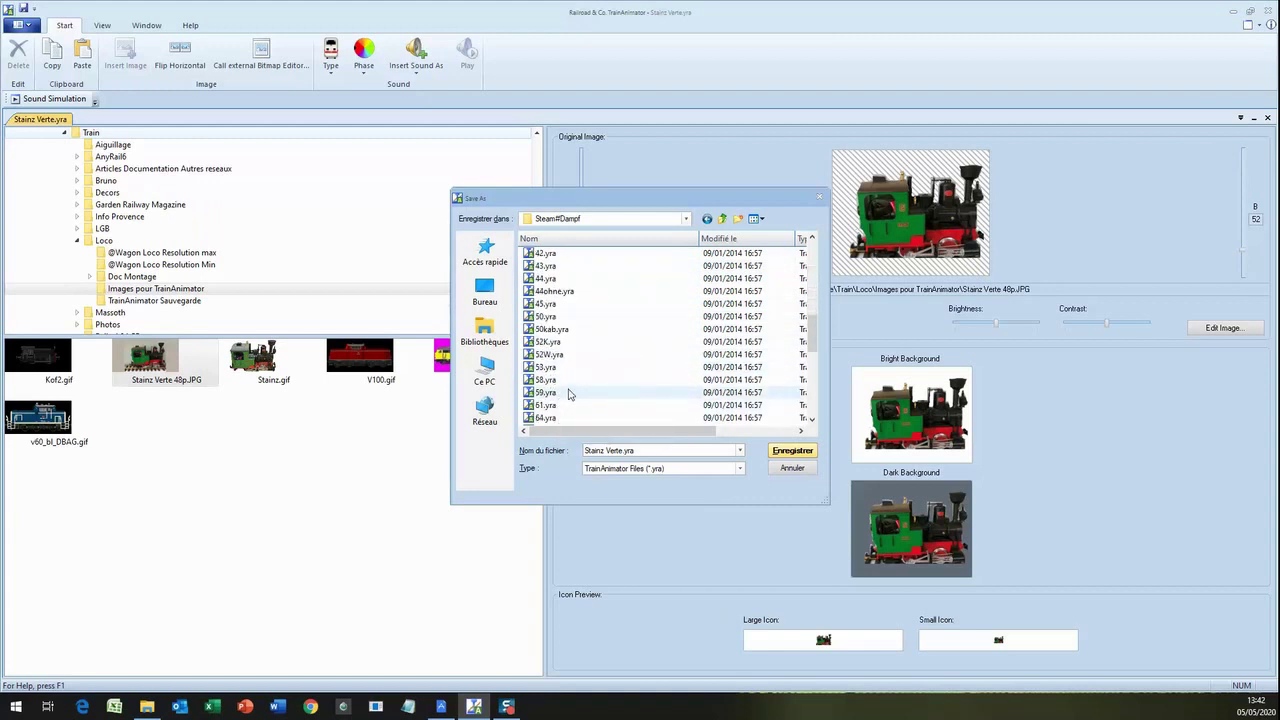
scroll(565, 395, down, 3)
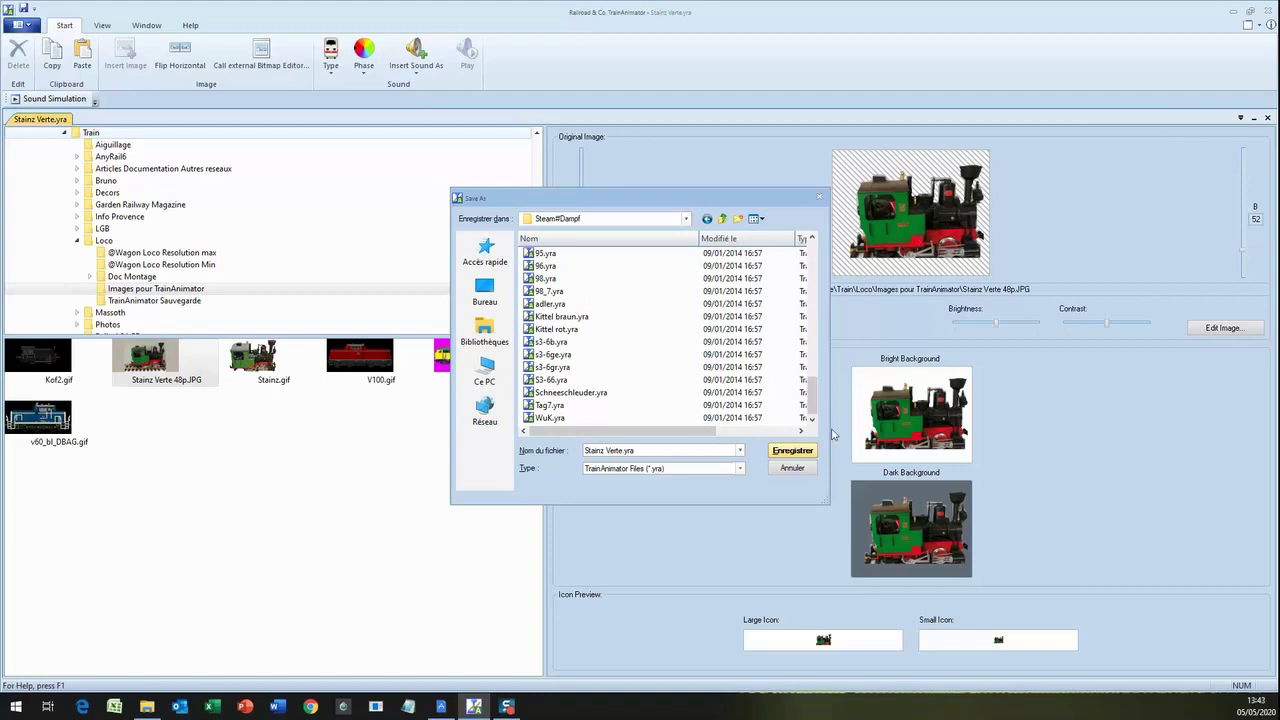
click(792, 469)
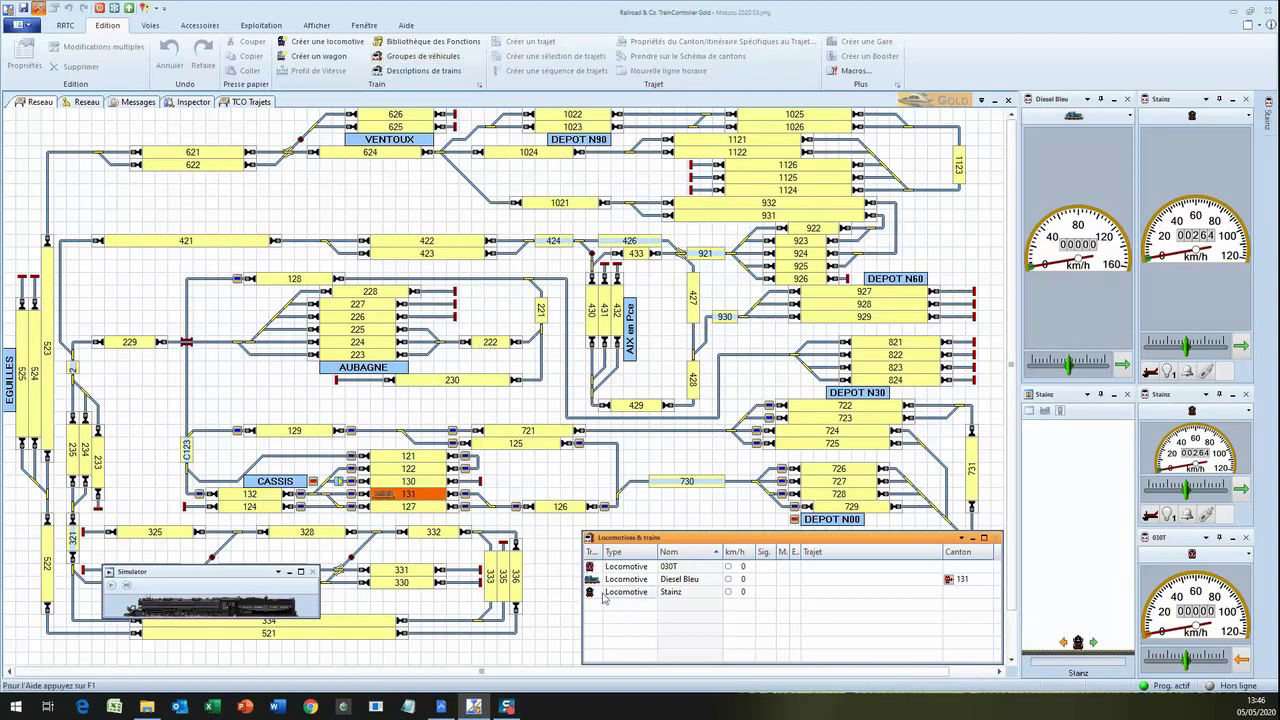
Create a new locomotive in the TrainController project, open its properties and name it Stainz Verte 2.
click(314, 46)
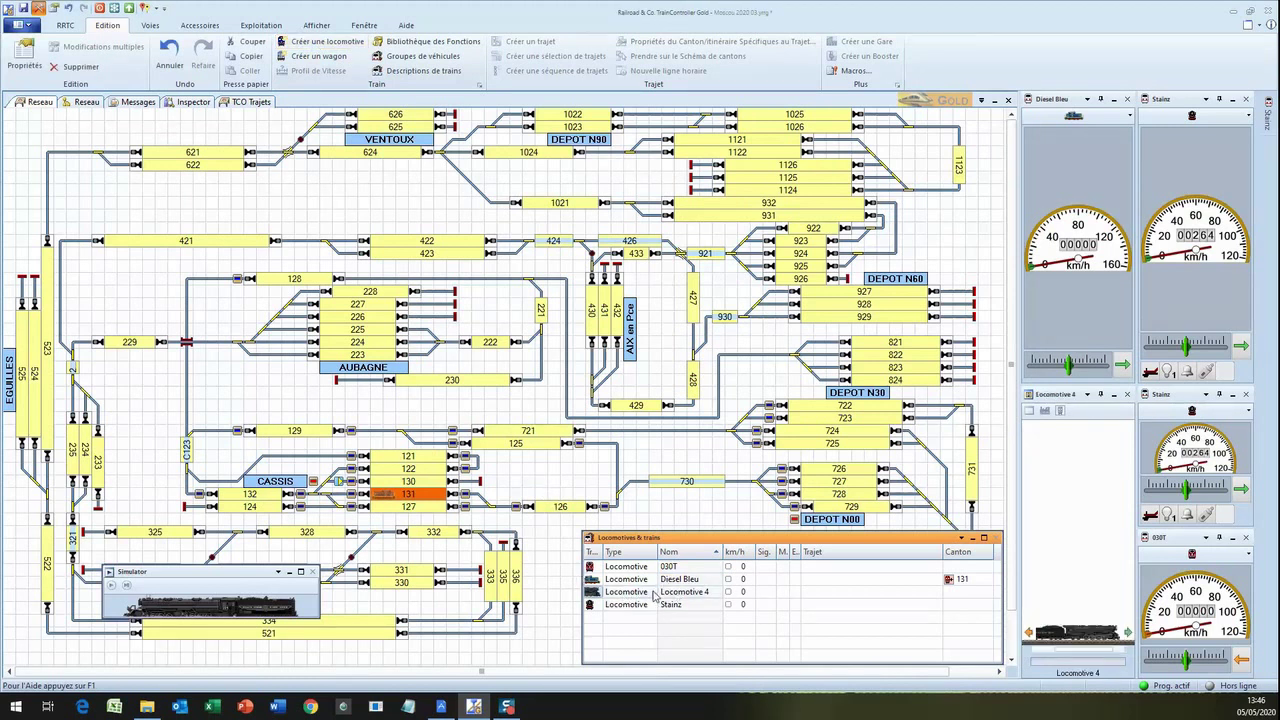
right_click(600, 593)
click(633, 438)
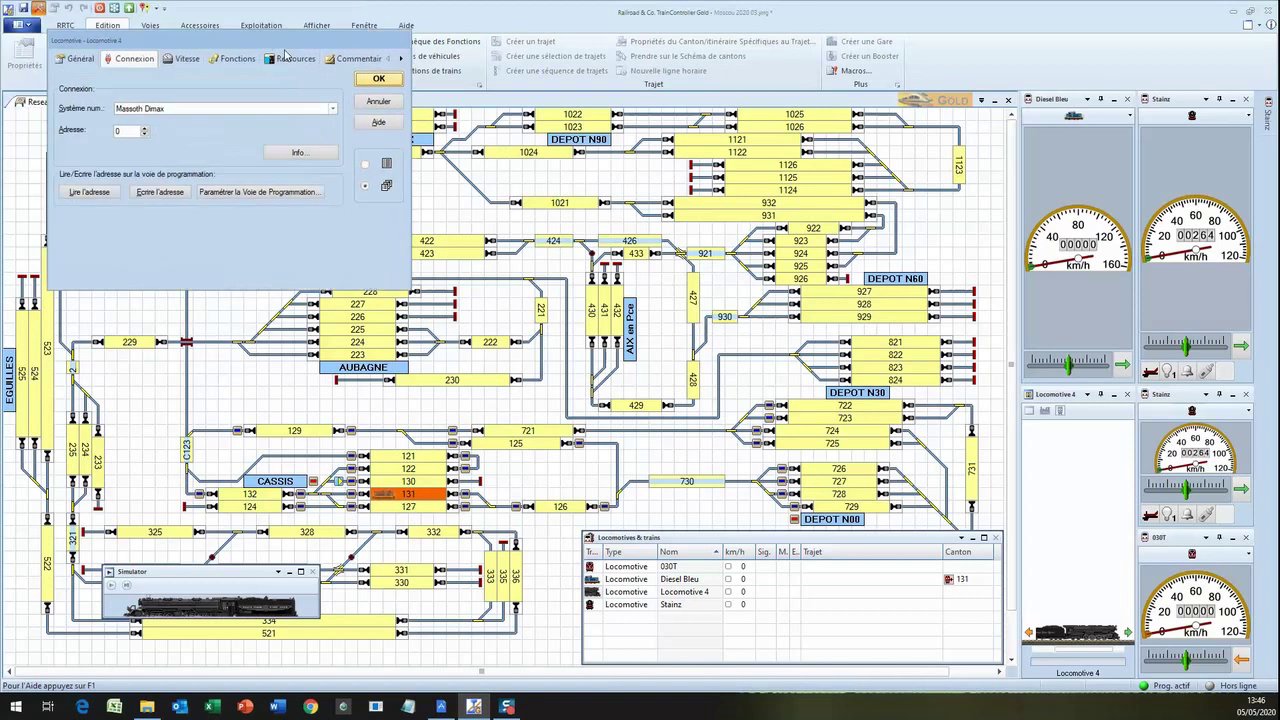
drag(215, 6, 618, 284)
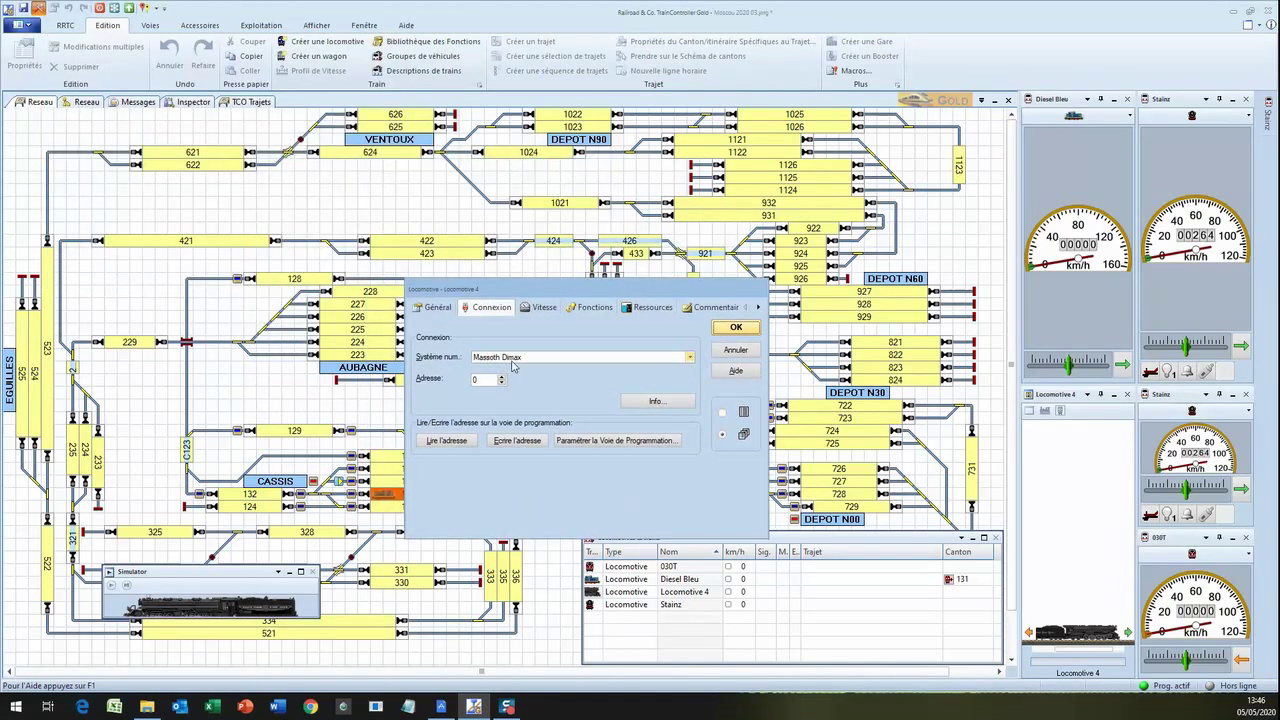
drag(489, 381, 453, 380)
click(437, 307)
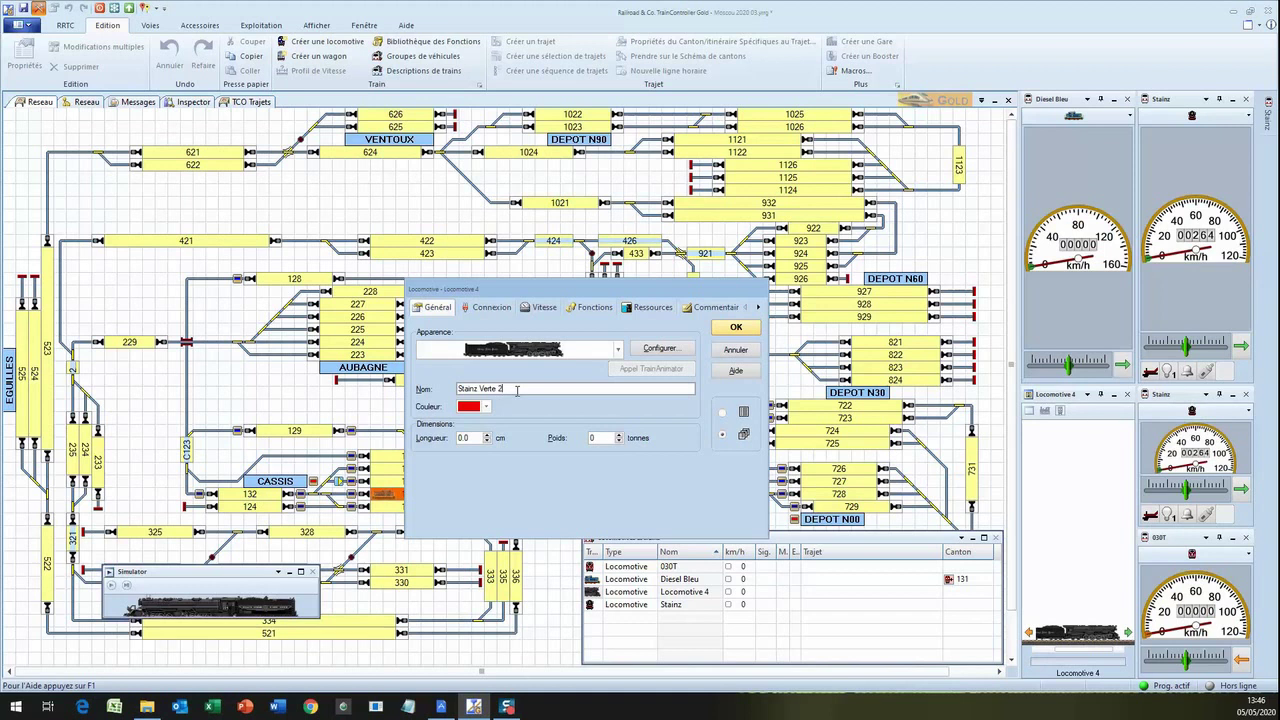
Assign the Stainz Verte.yra file as the appearance image of Stainz Verte 2 and apply the locomotive's properties.
click(582, 355)
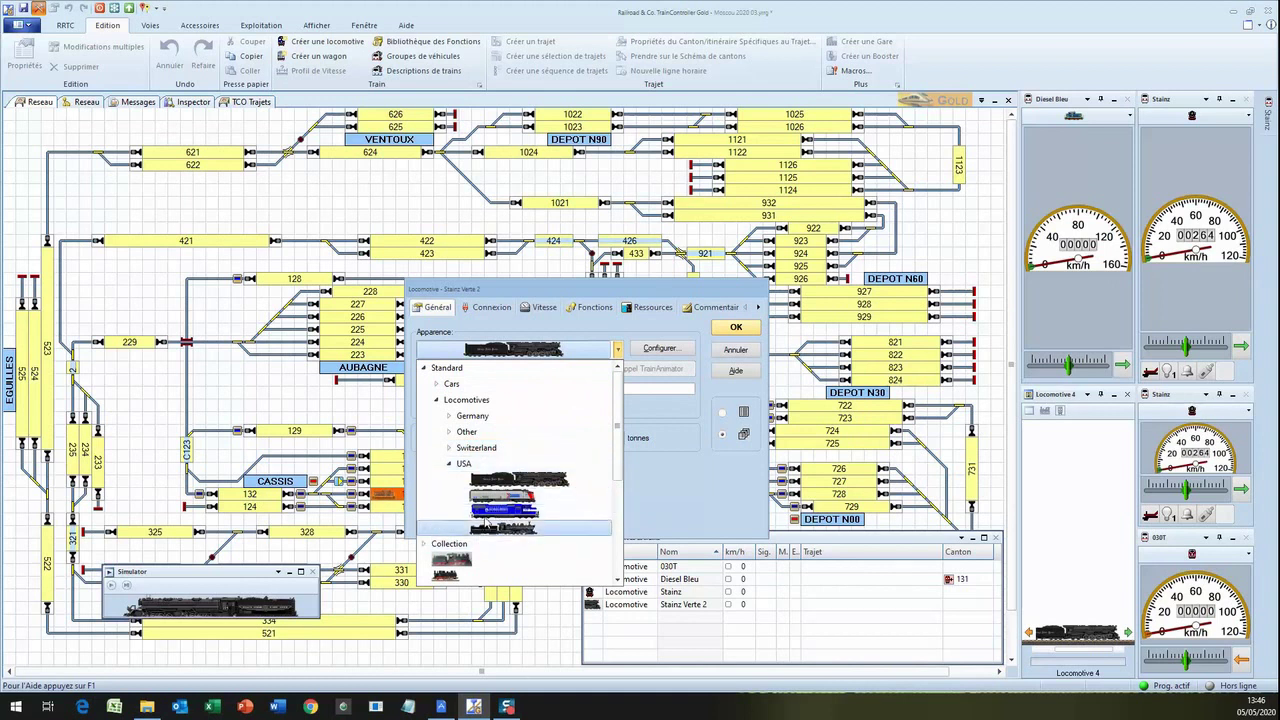
click(423, 368)
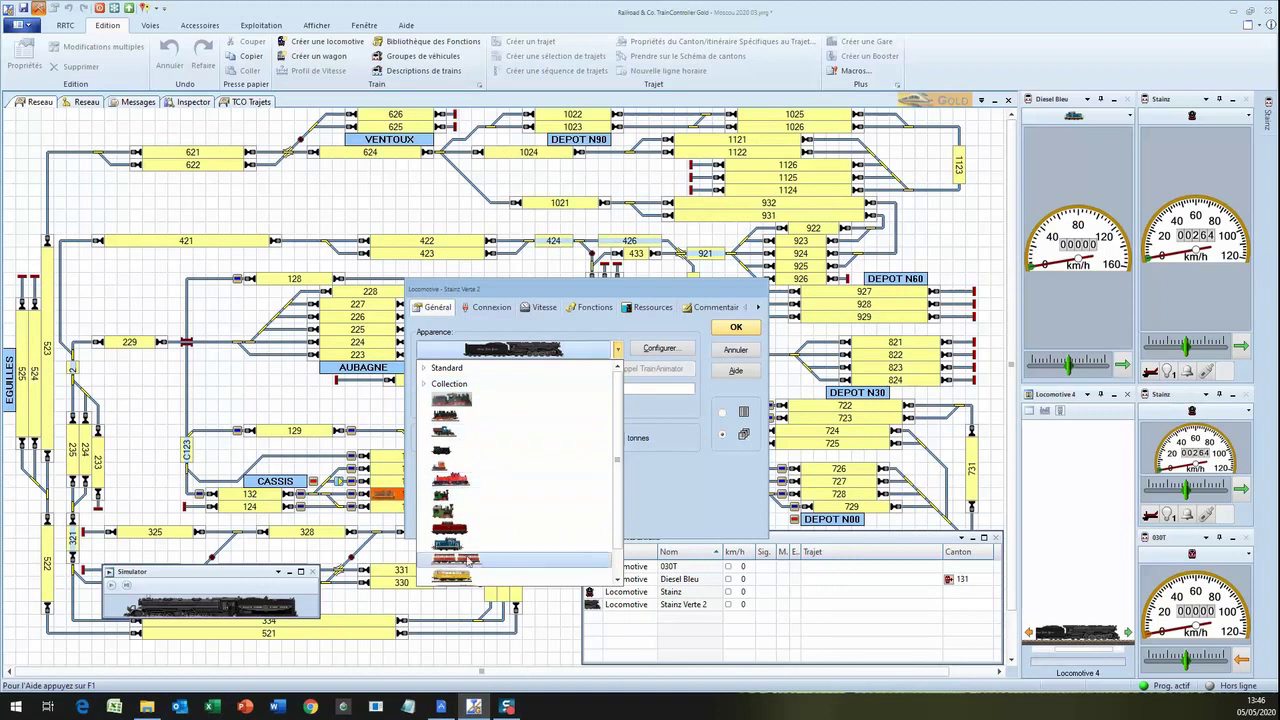
scroll(604, 469, down, 1)
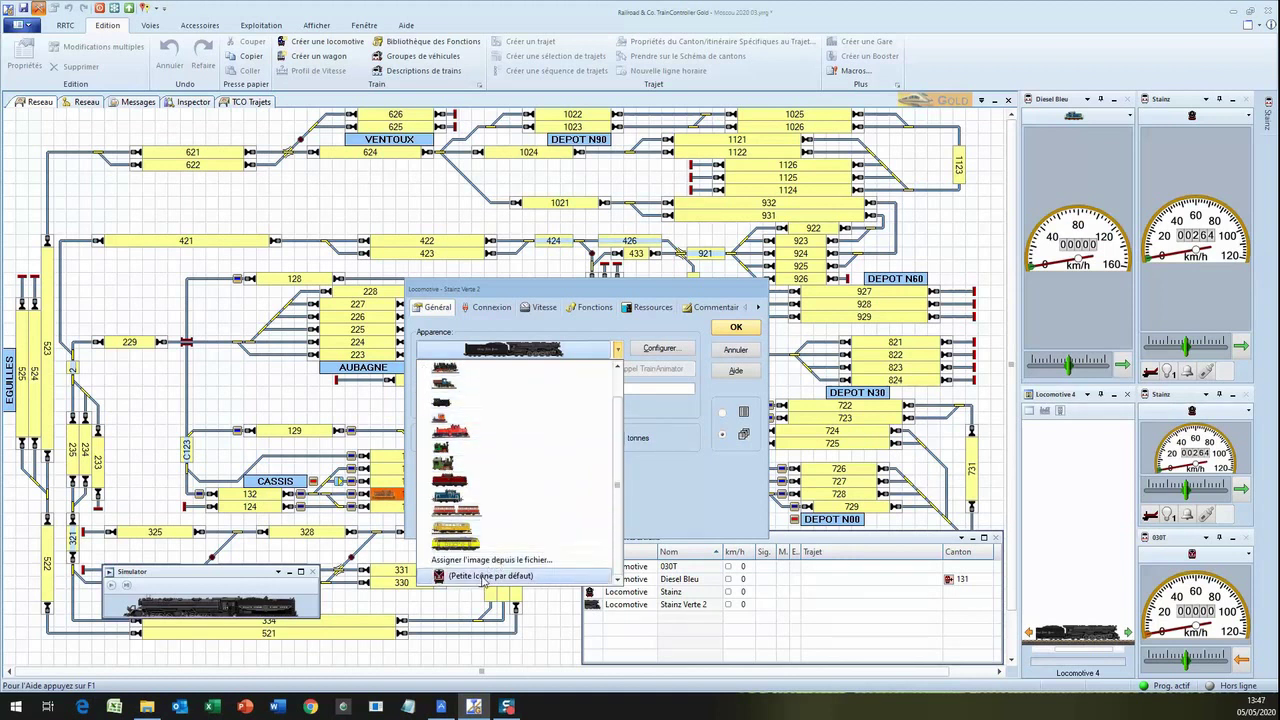
click(484, 561)
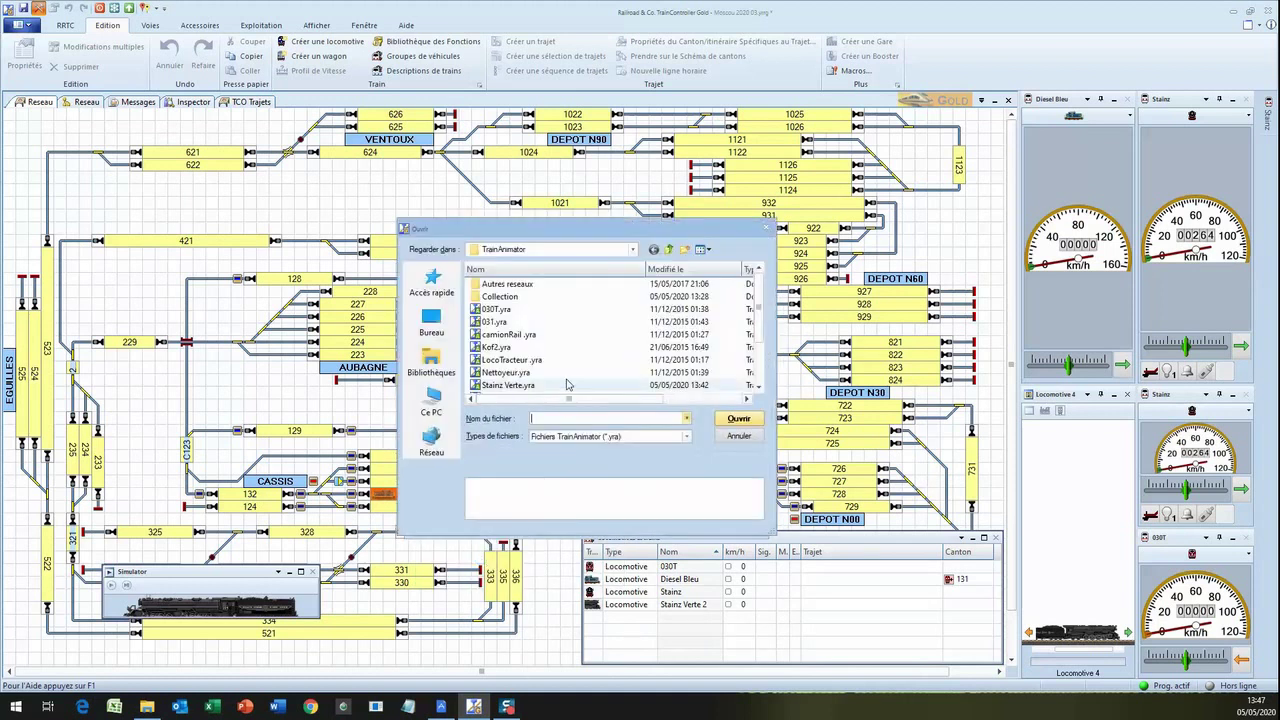
click(530, 387)
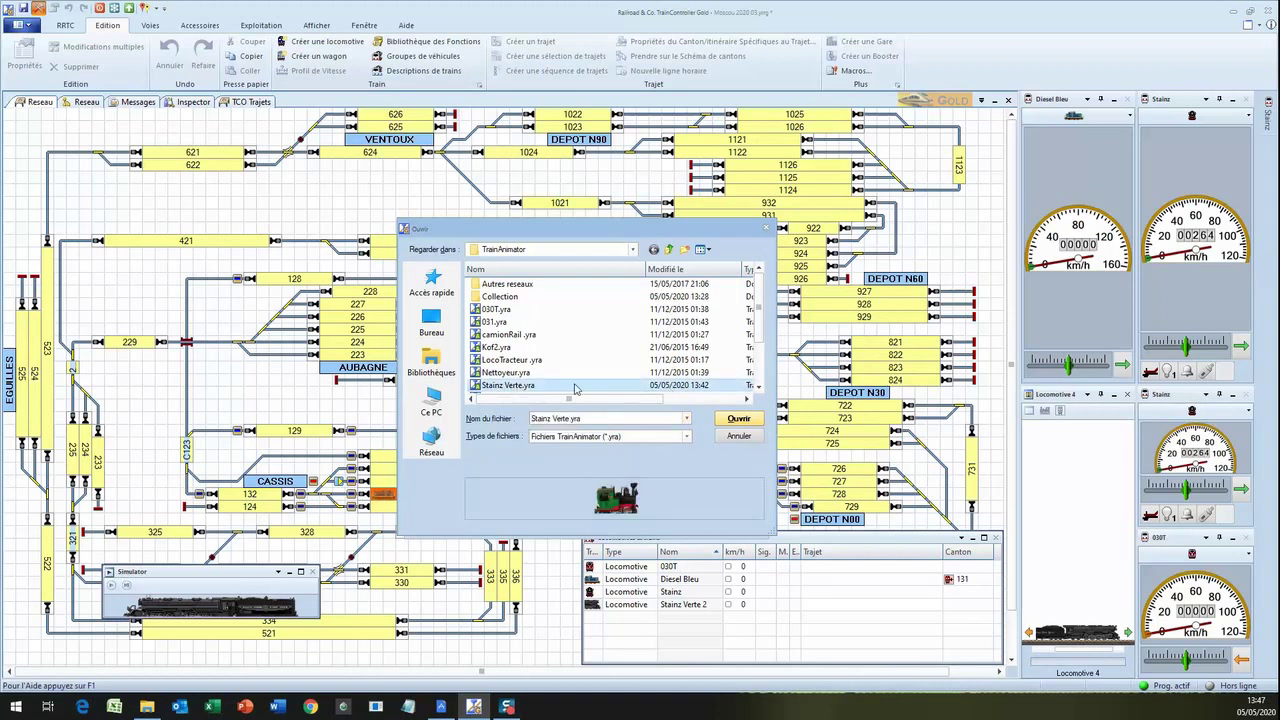
click(738, 420)
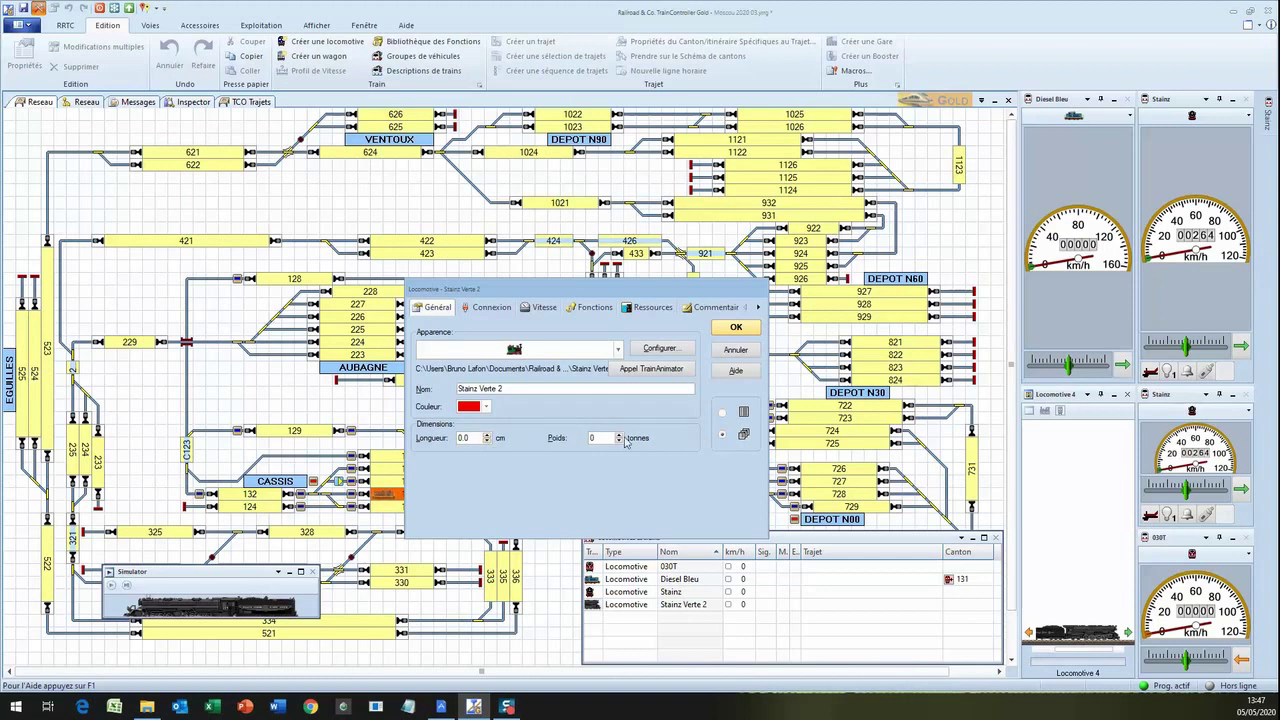
click(735, 328)
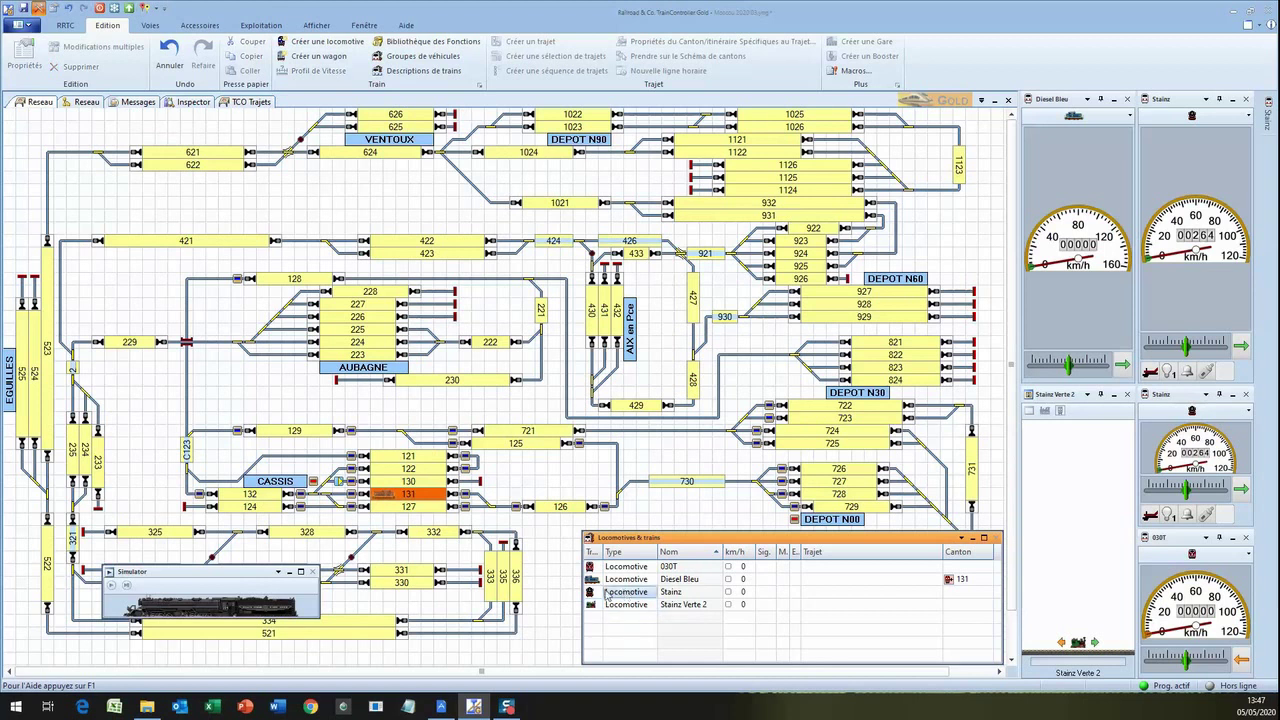
Open the Stainz locomotive's properties and expand its appearance choices to Collection > Locomotives > Germany > Steam.
right_click(597, 594)
click(615, 437)
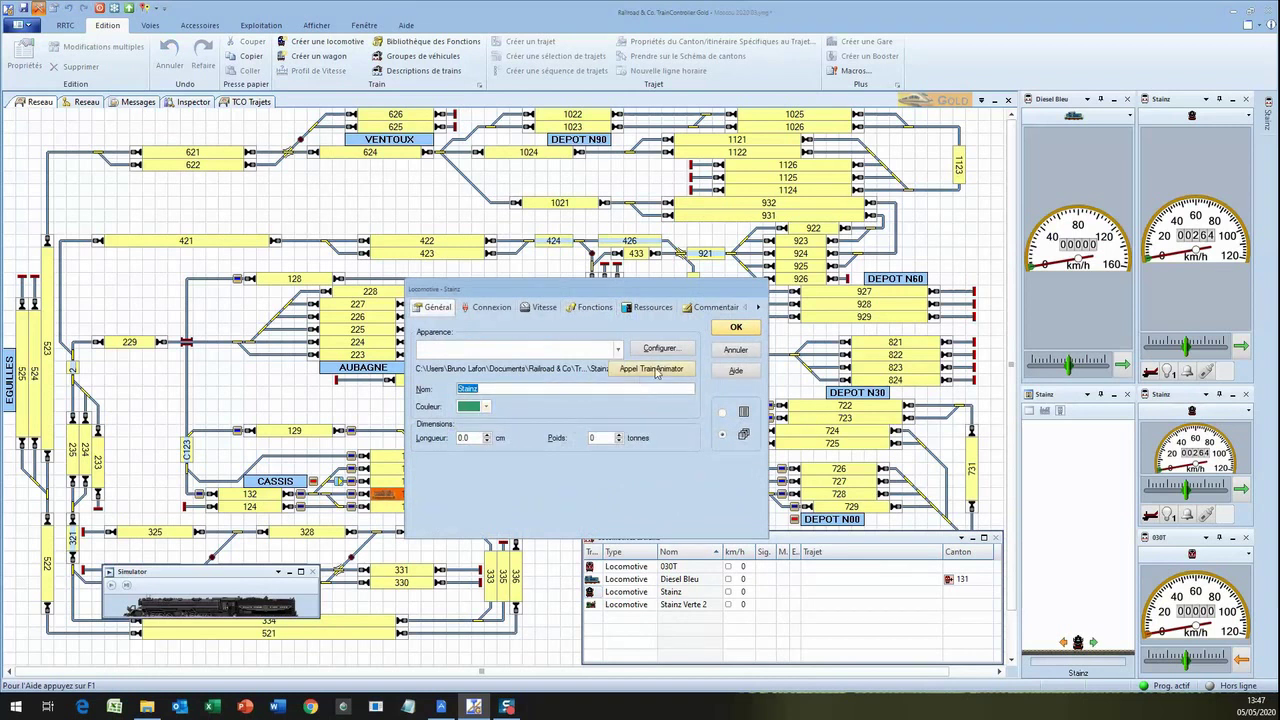
click(617, 349)
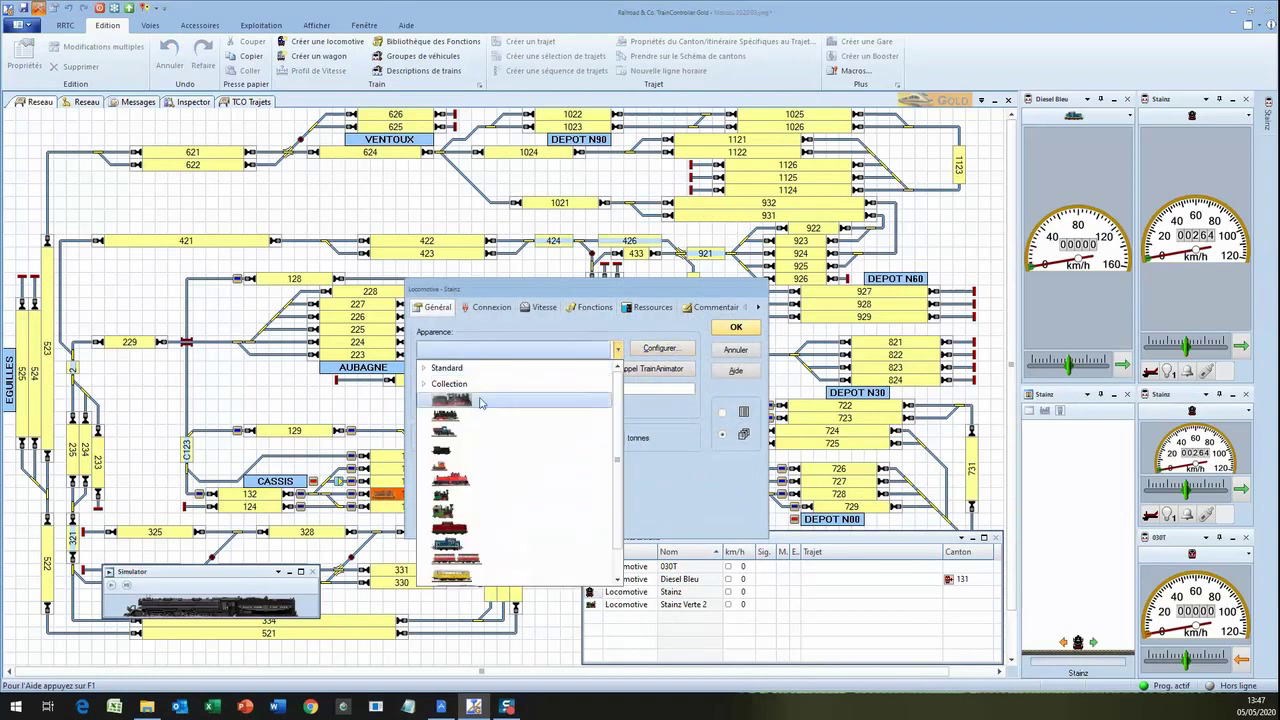
click(424, 384)
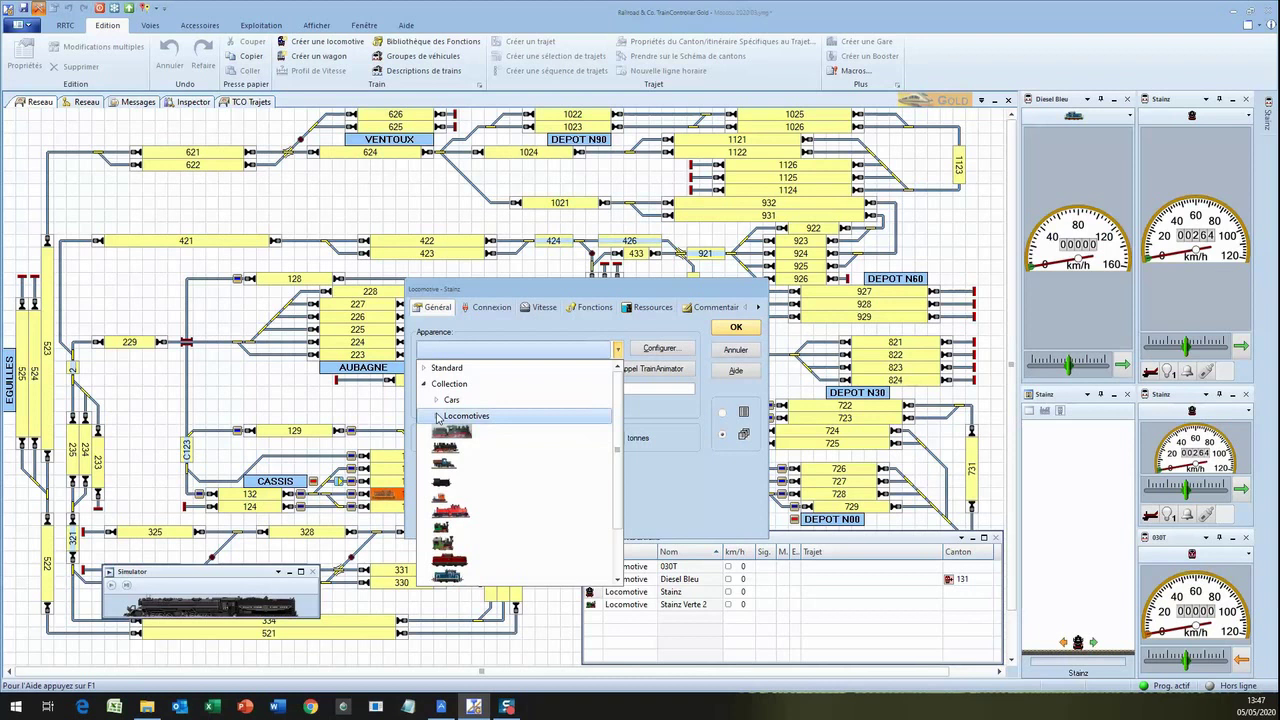
click(437, 417)
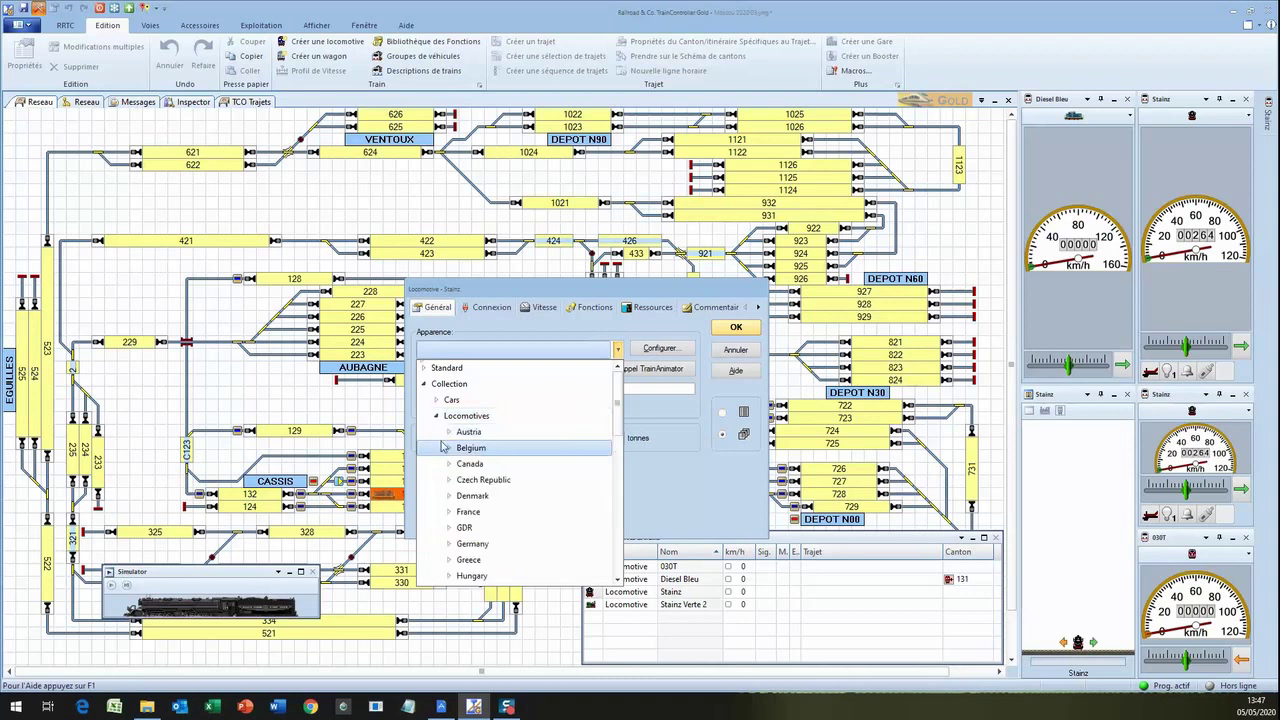
double_click(472, 544)
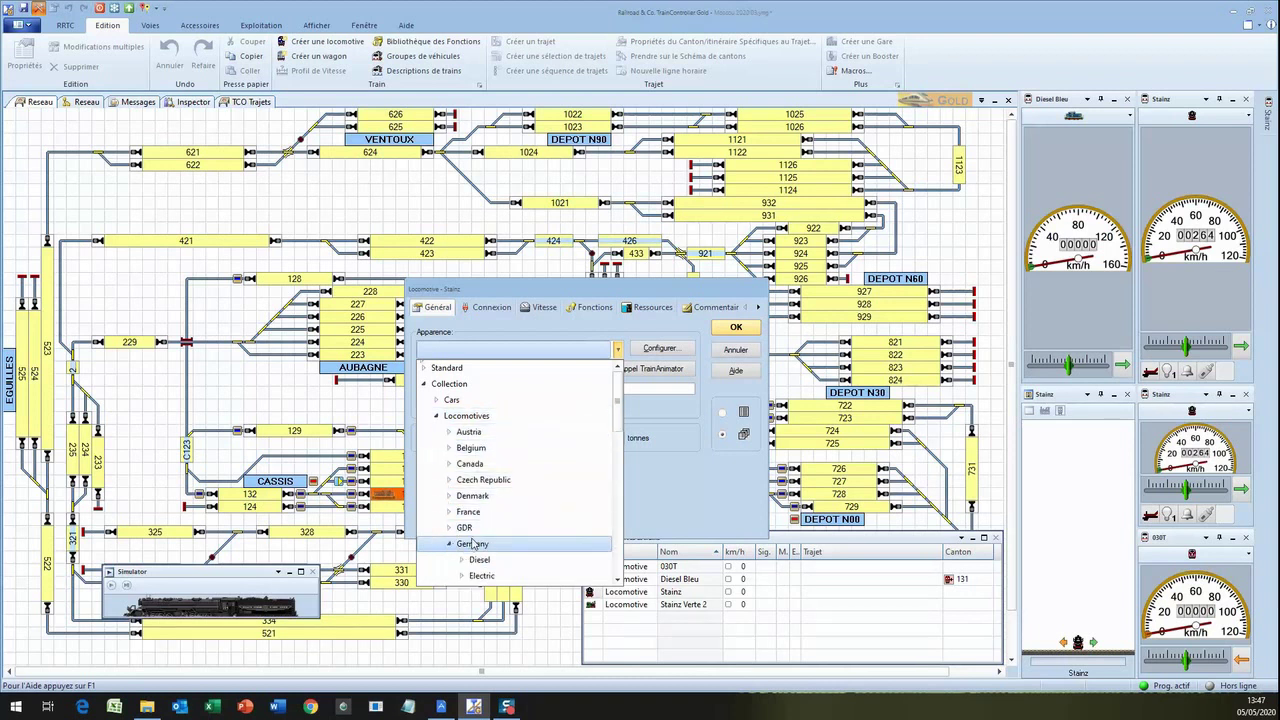
click(466, 449)
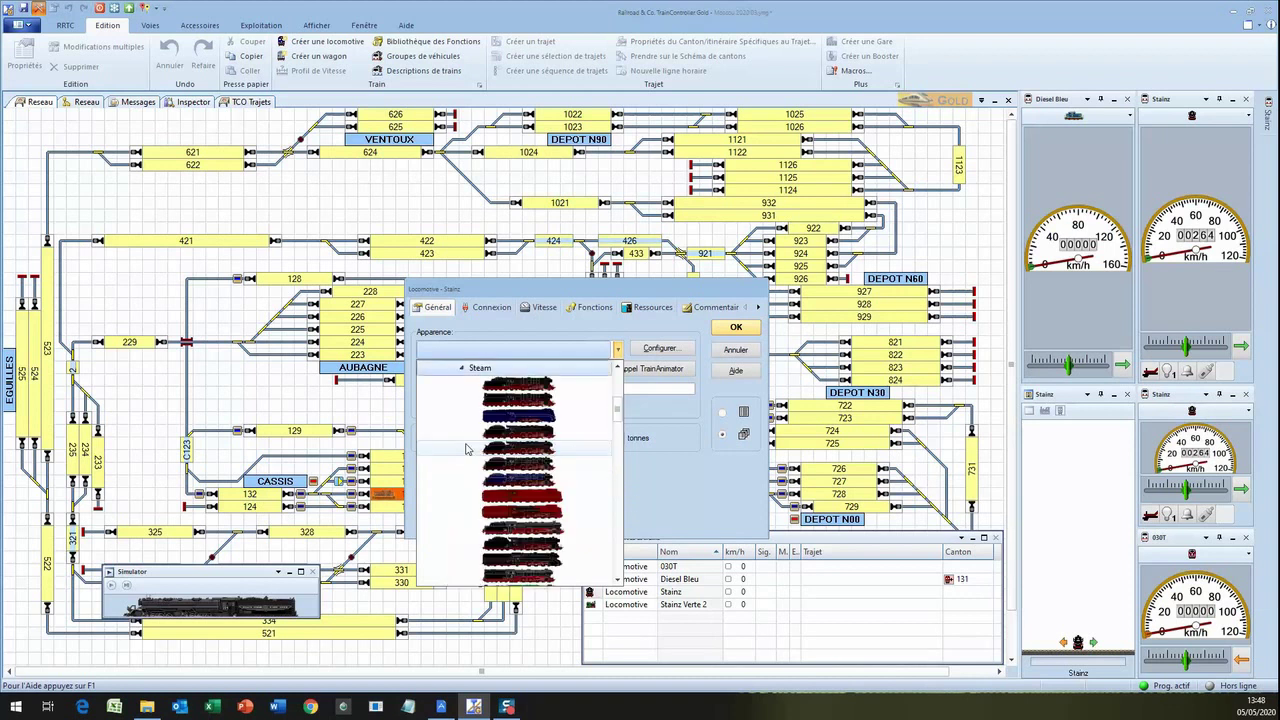
Look through the German steam locomotive images for one matching the Stainz locomotive.
scroll(514, 452, down, 5)
scroll(514, 452, down, 6)
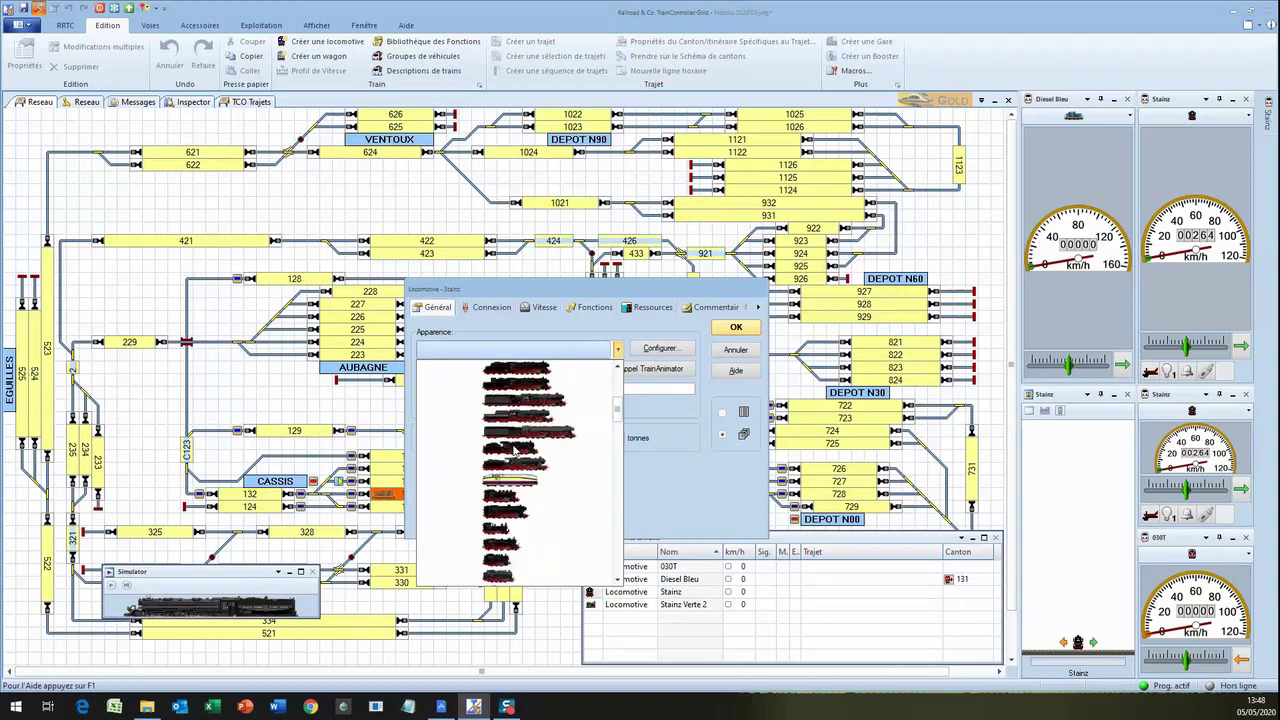
scroll(514, 452, down, 4)
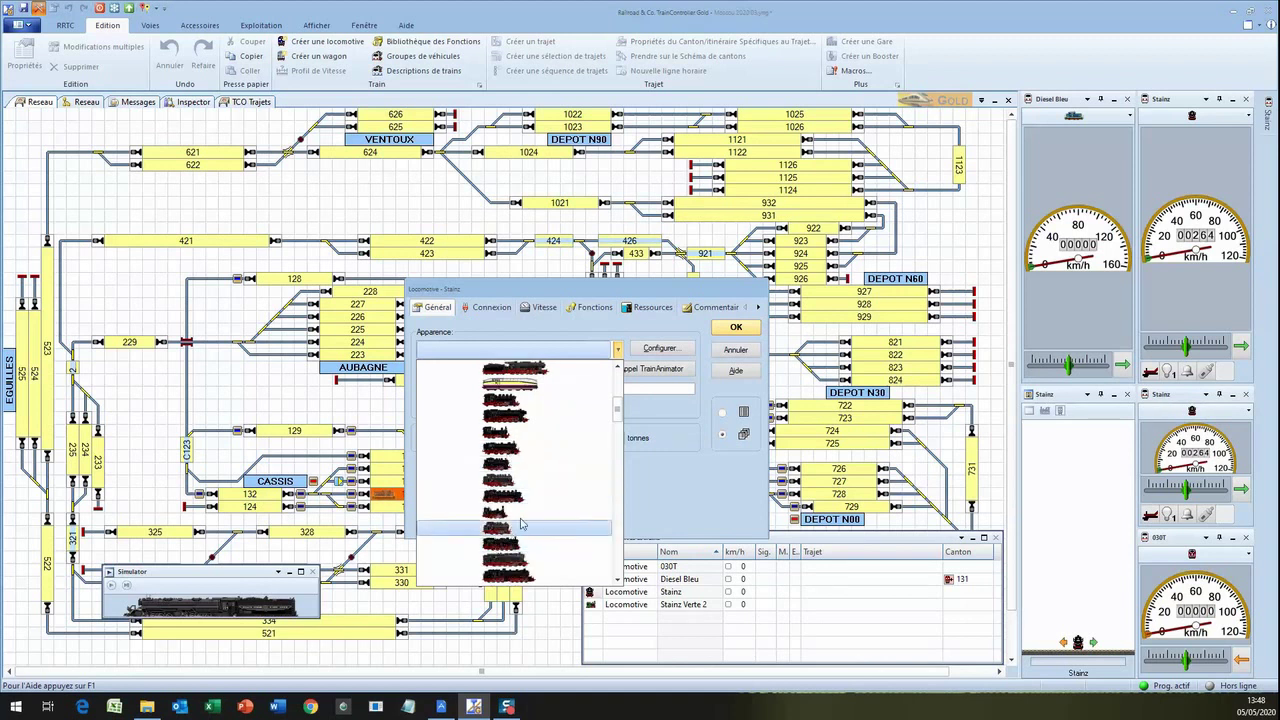
scroll(500, 512, down, 3)
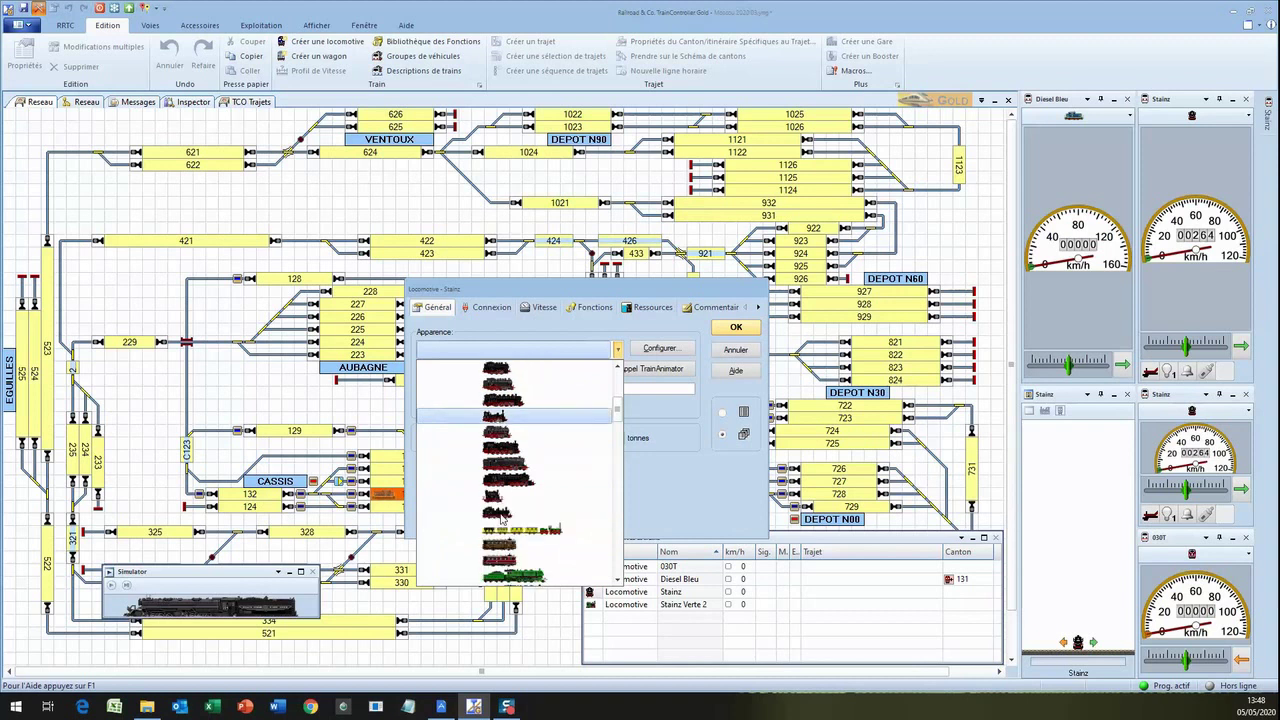
scroll(502, 517, down, 2)
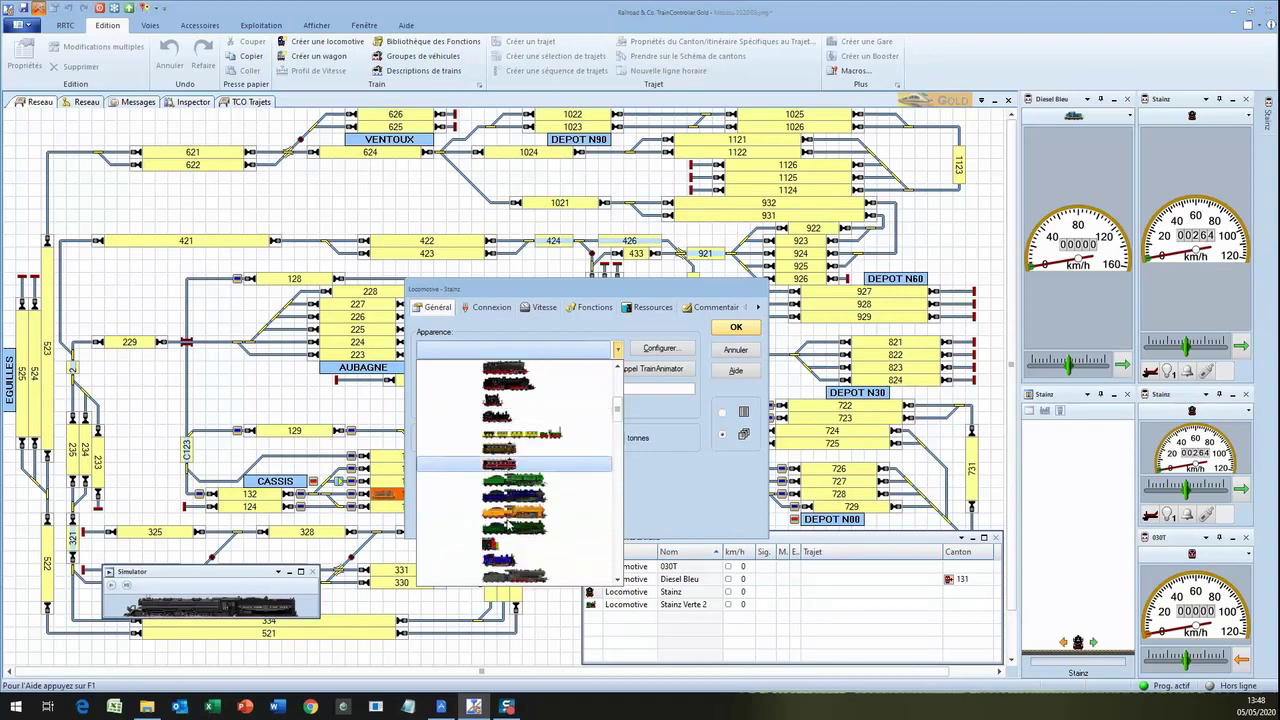
scroll(508, 522, down, 1)
scroll(509, 527, up, 2)
scroll(509, 525, up, 1)
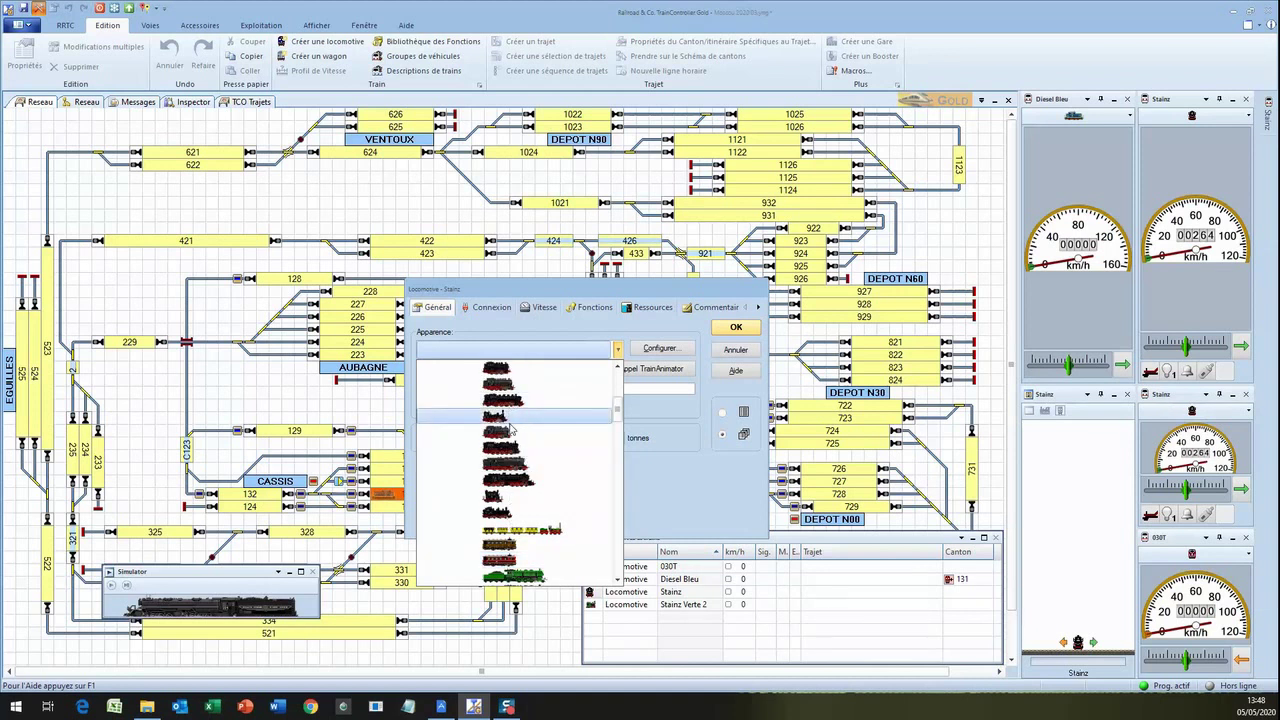
scroll(511, 428, up, 2)
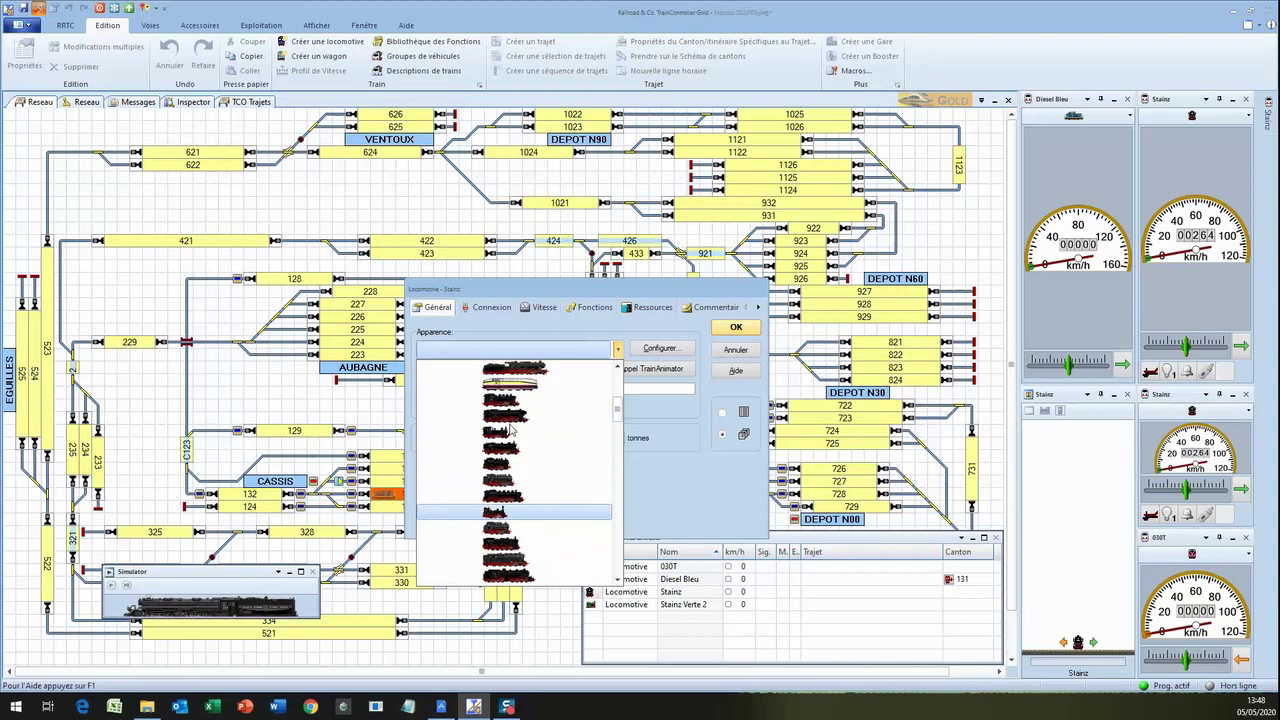
scroll(510, 478, up, 4)
scroll(510, 480, up, 4)
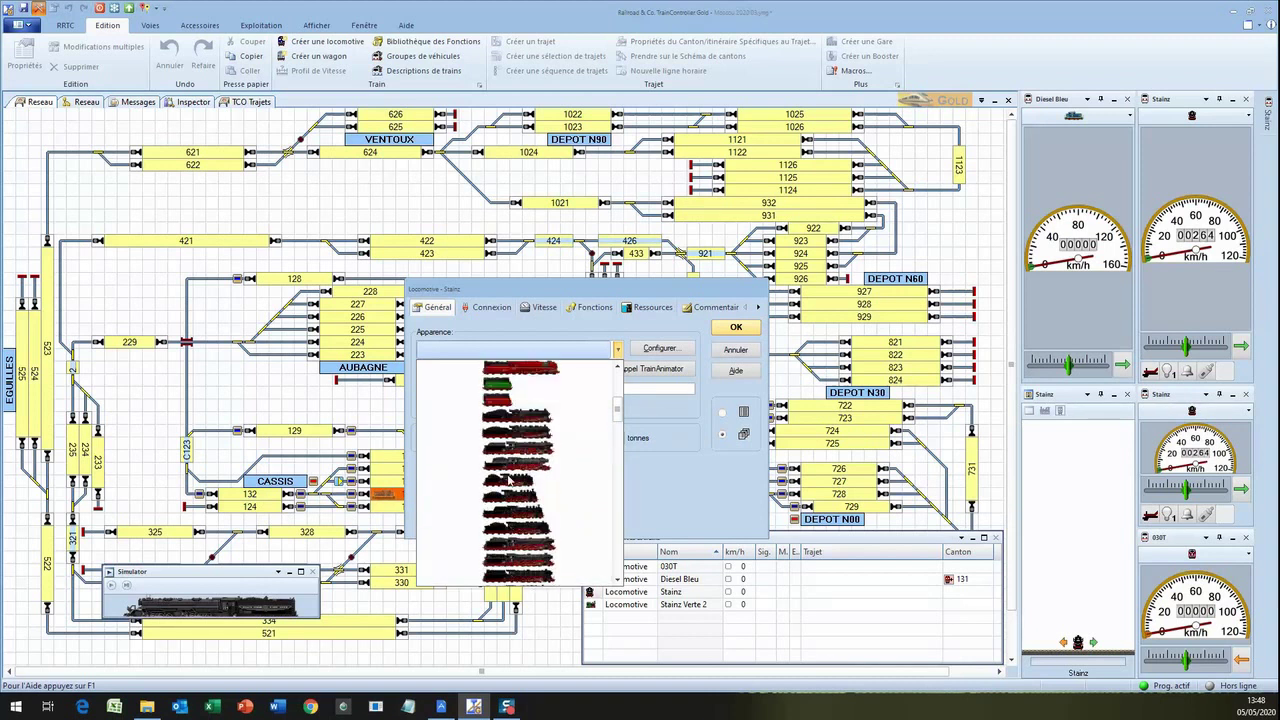